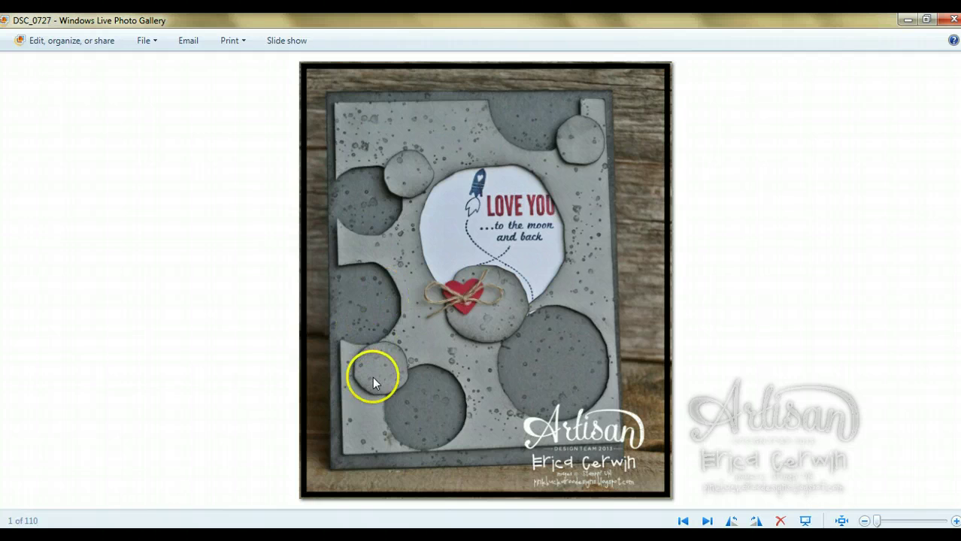
Step: Switch to MDS and search all content for "circle"
{"action": "left_click", "coordinate": [418, 500]}
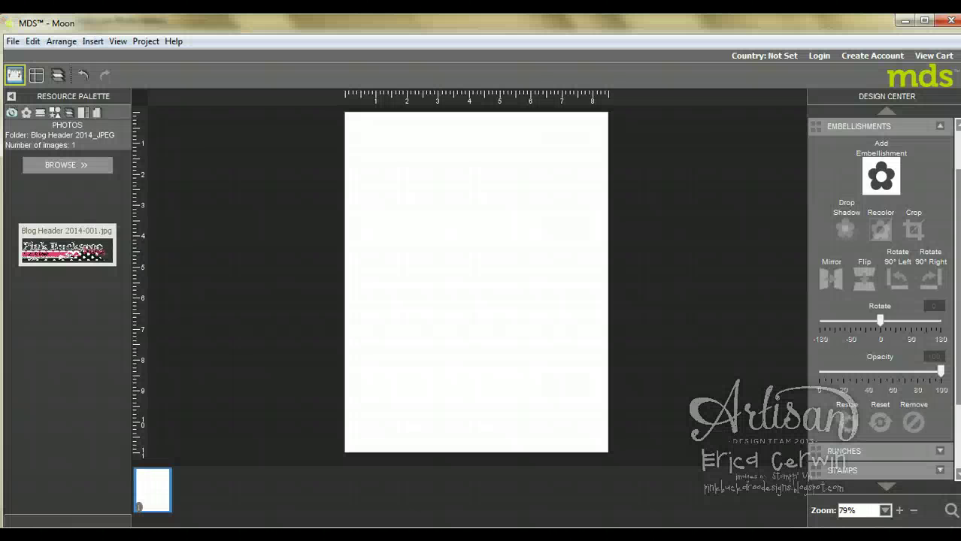
{"action": "left_click", "coordinate": [951, 512]}
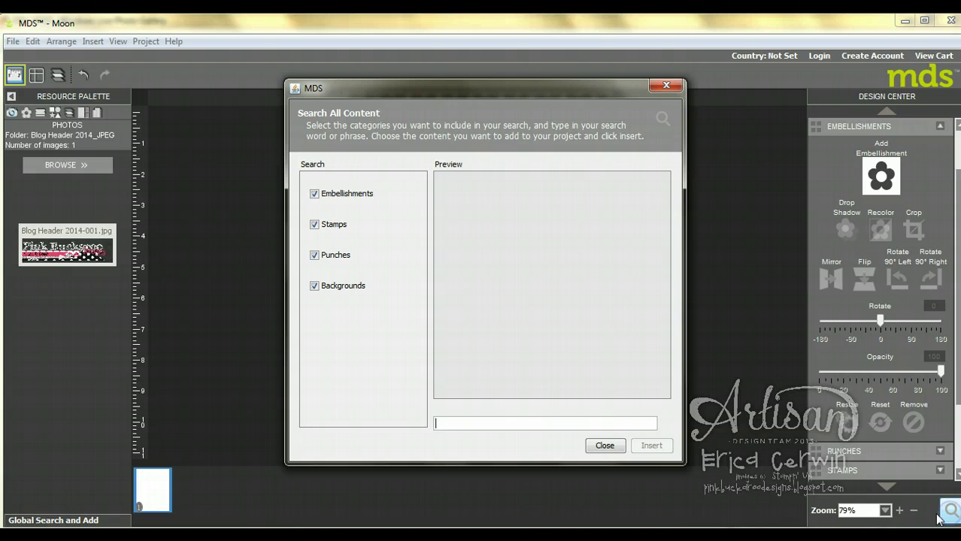
{"action": "left_click", "coordinate": [524, 435]}
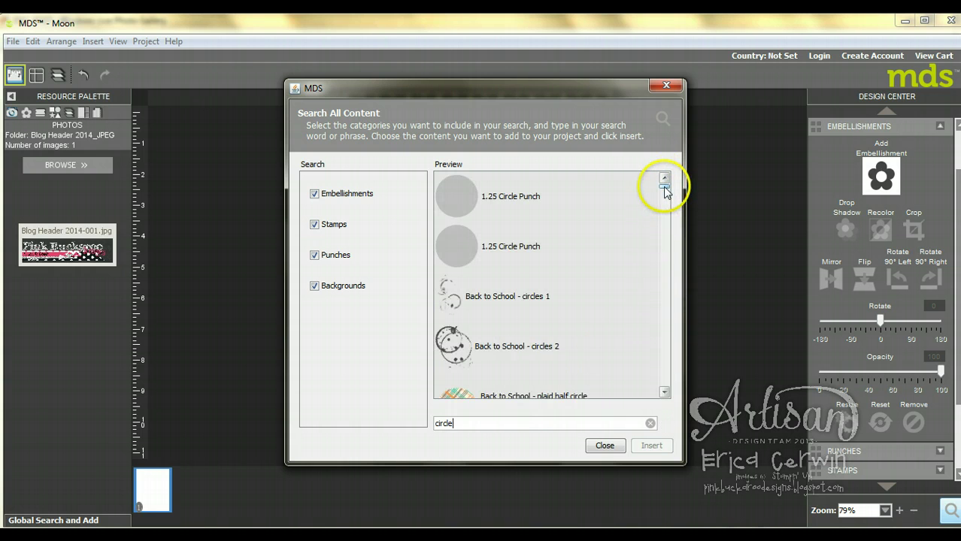
Step: Examine the Beautiful Today and Fan Fair stitching black circle results and their folder location, and close the content search
{"action": "left_click_drag", "start_coordinate": [665, 191], "coordinate": [663, 201]}
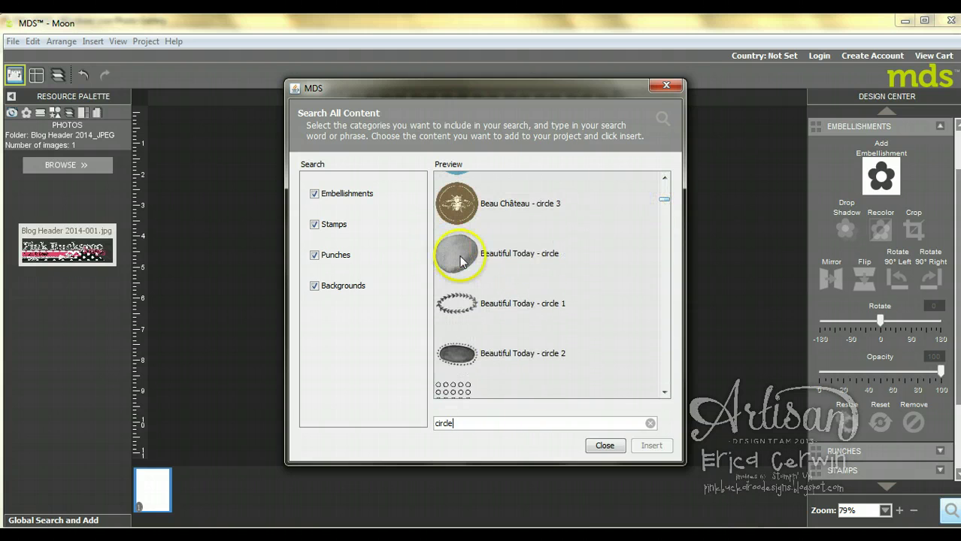
{"action": "left_click", "coordinate": [664, 392]}
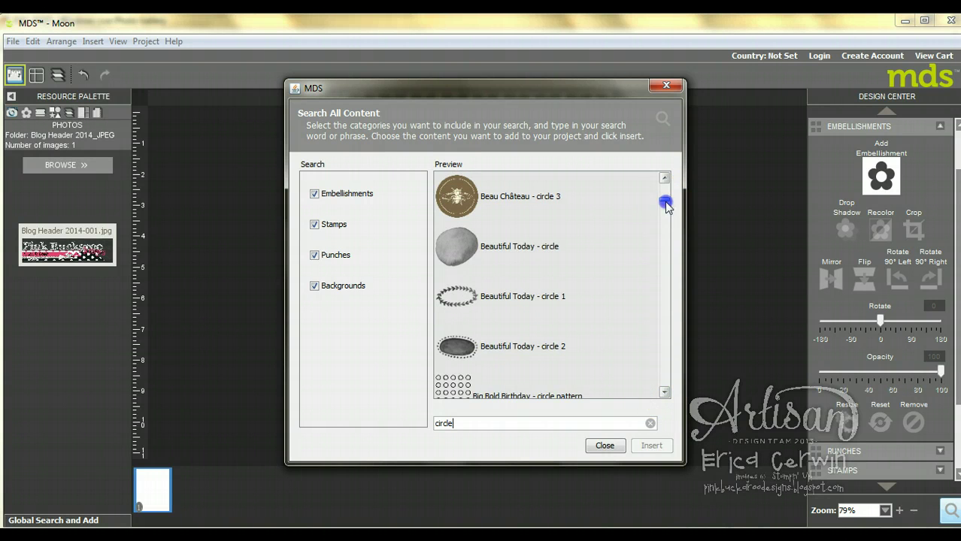
{"action": "left_click_drag", "start_coordinate": [666, 203], "coordinate": [662, 244]}
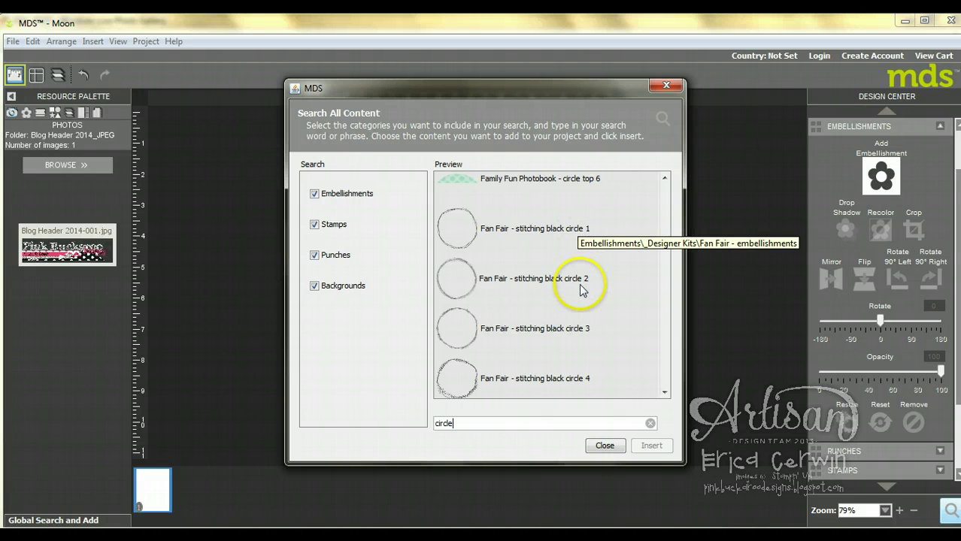
{"action": "left_click", "coordinate": [664, 391]}
{"action": "left_click", "coordinate": [664, 178]}
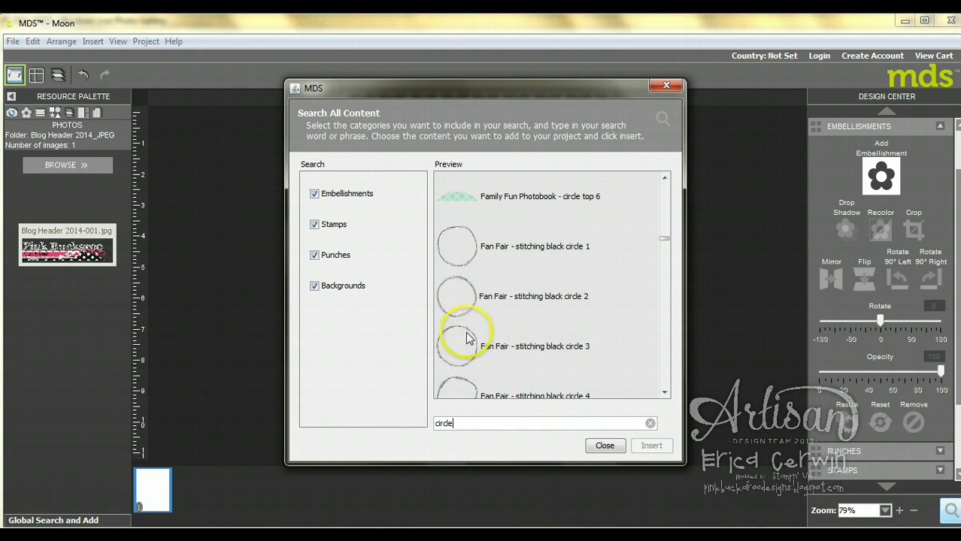
{"action": "left_click", "coordinate": [604, 446]}
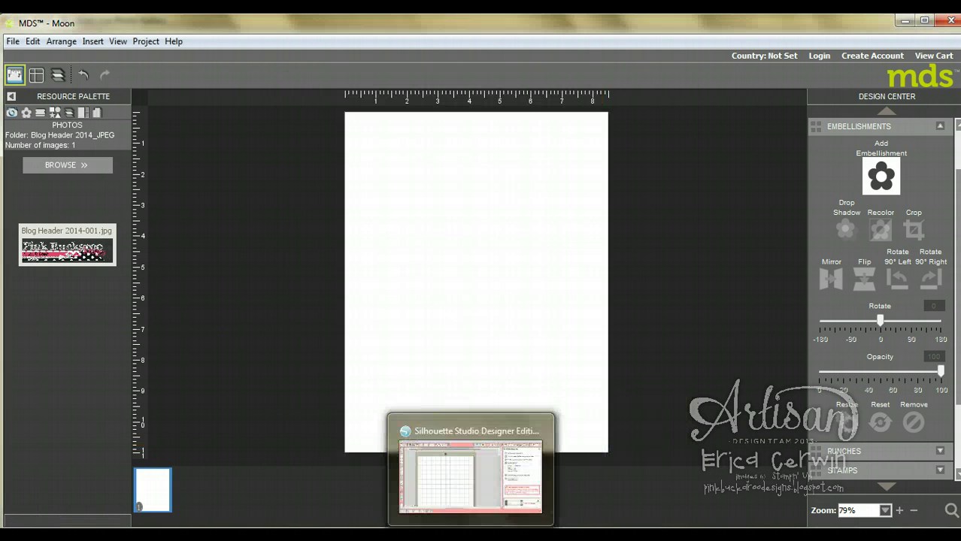
Step: Switch to Silhouette Studio Designer Edition and start merging a file from the _Designer Kits folder Fan Fair - embellishments
{"action": "left_click", "coordinate": [470, 421]}
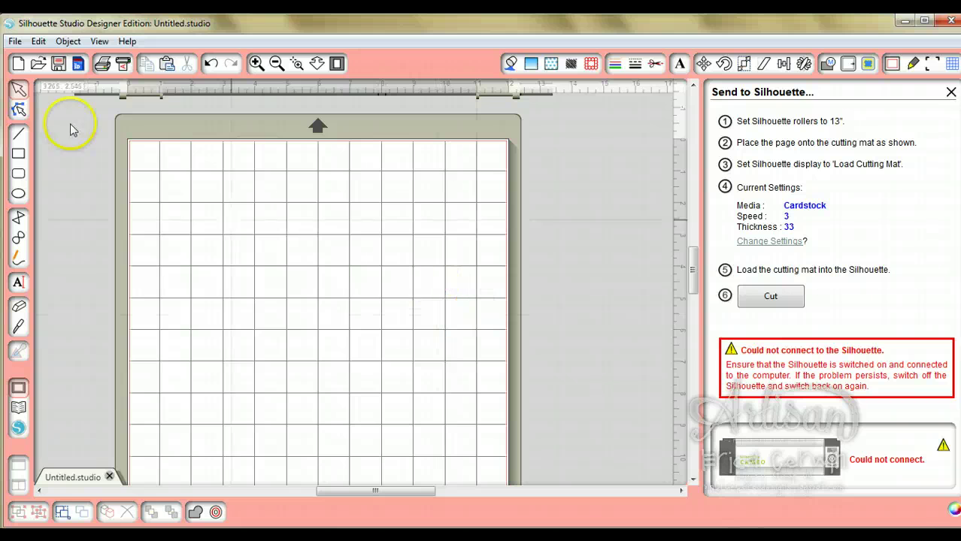
{"action": "left_click", "coordinate": [15, 42]}
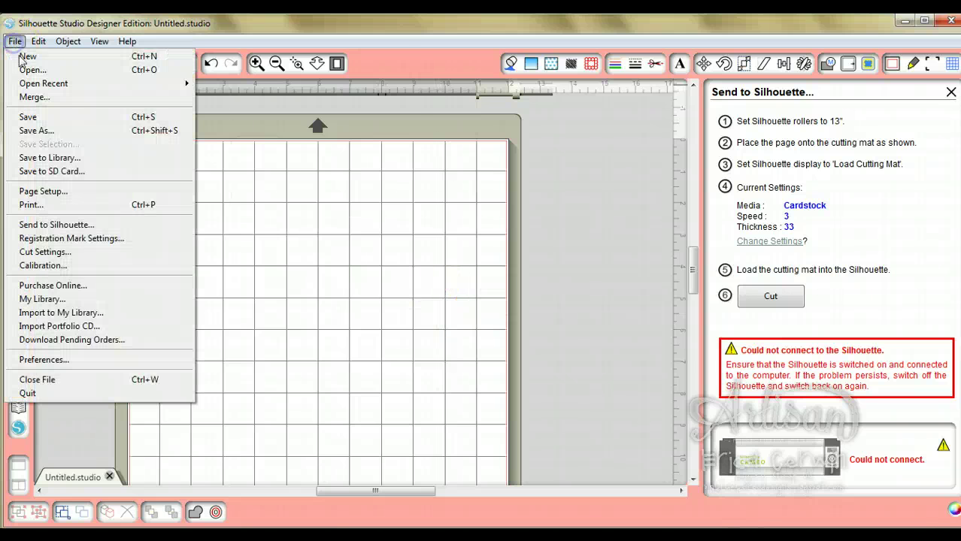
{"action": "left_click", "coordinate": [30, 96]}
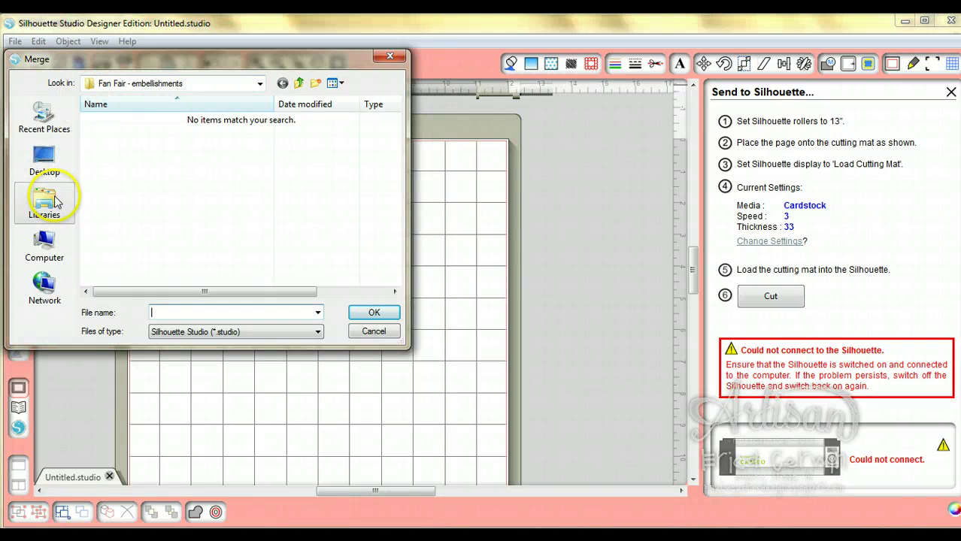
{"action": "left_click", "coordinate": [259, 84]}
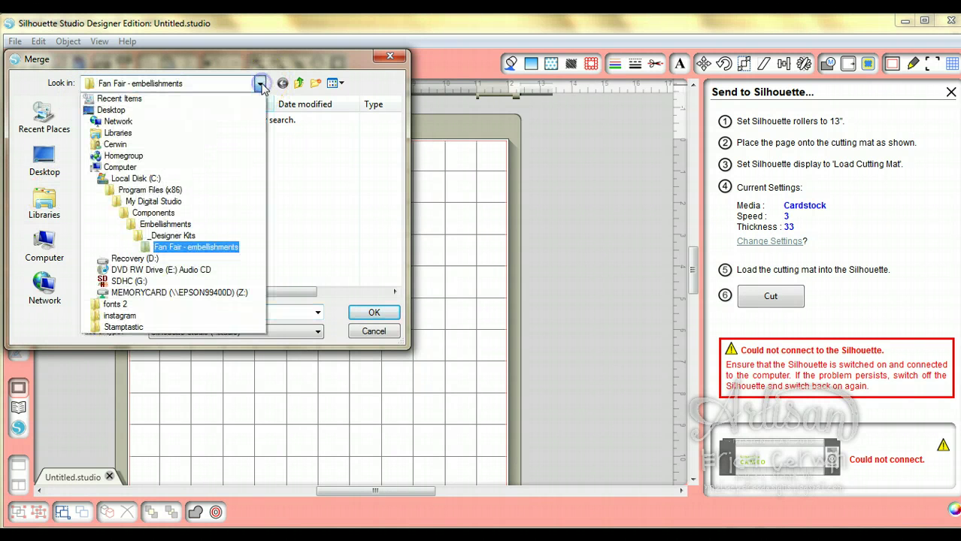
{"action": "left_click", "coordinate": [191, 237]}
{"action": "left_click", "coordinate": [396, 141]}
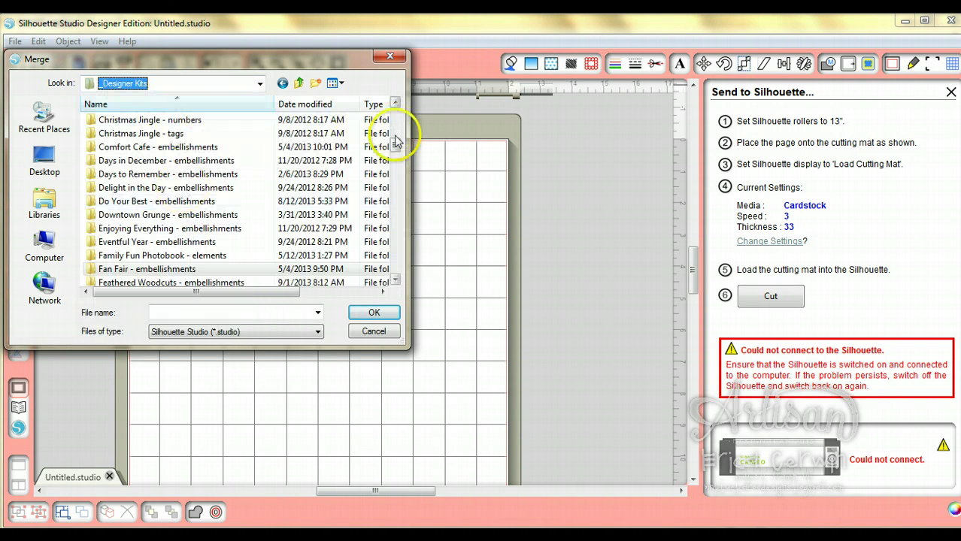
{"action": "left_click_drag", "start_coordinate": [396, 145], "coordinate": [396, 147]}
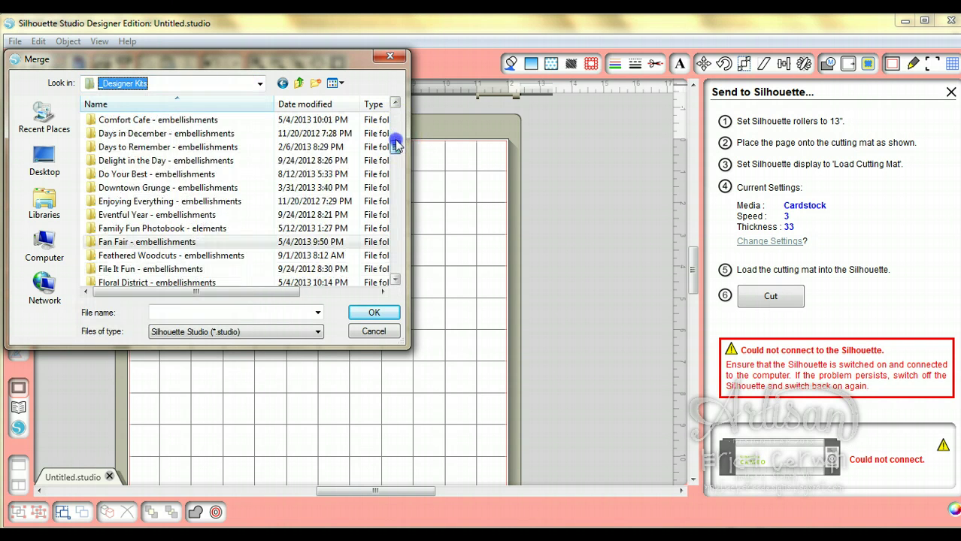
{"action": "double_click", "coordinate": [117, 242]}
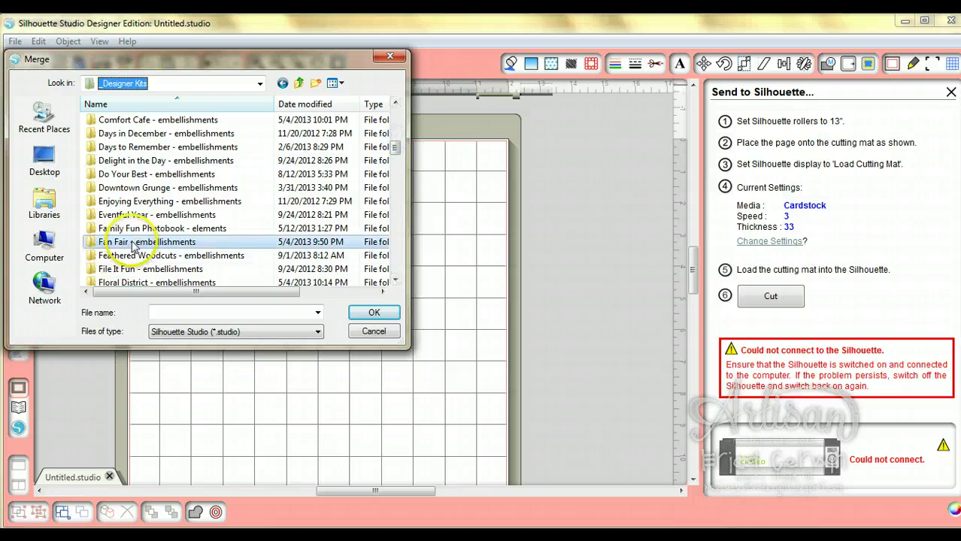
Step: Merge the PNG file "Fan Fair - stitching black circle 1" and move it to the upper-left area of the cutting mat
{"action": "left_click", "coordinate": [305, 334]}
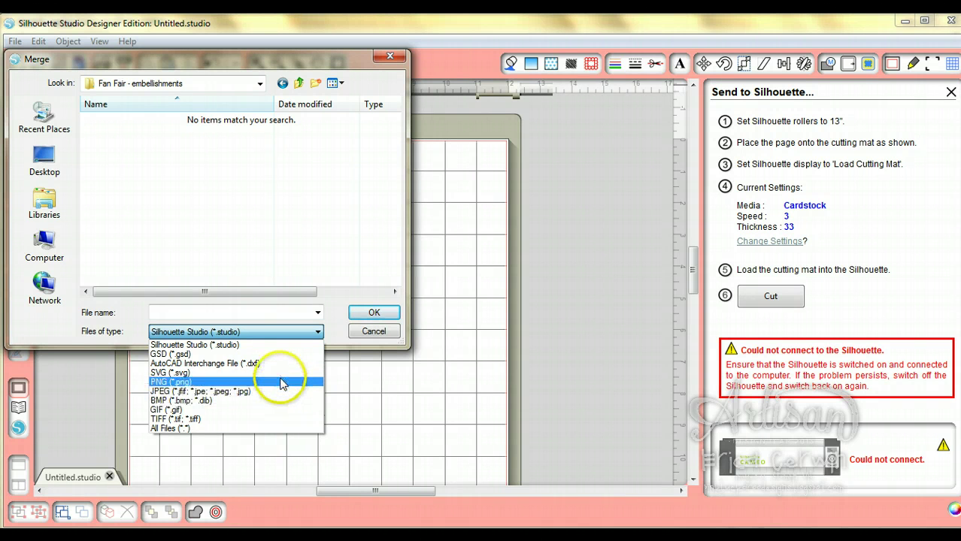
{"action": "left_click", "coordinate": [282, 383]}
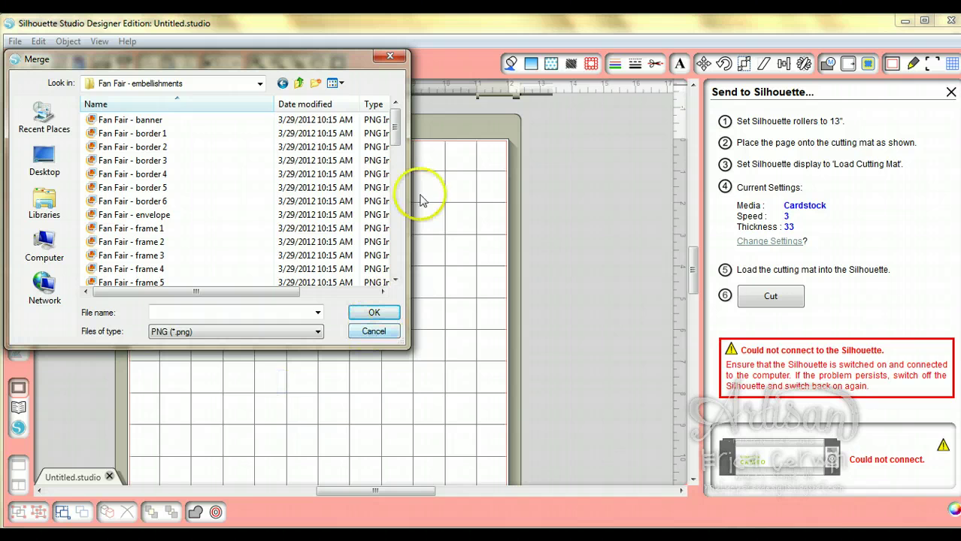
{"action": "left_click_drag", "start_coordinate": [396, 142], "coordinate": [388, 261]}
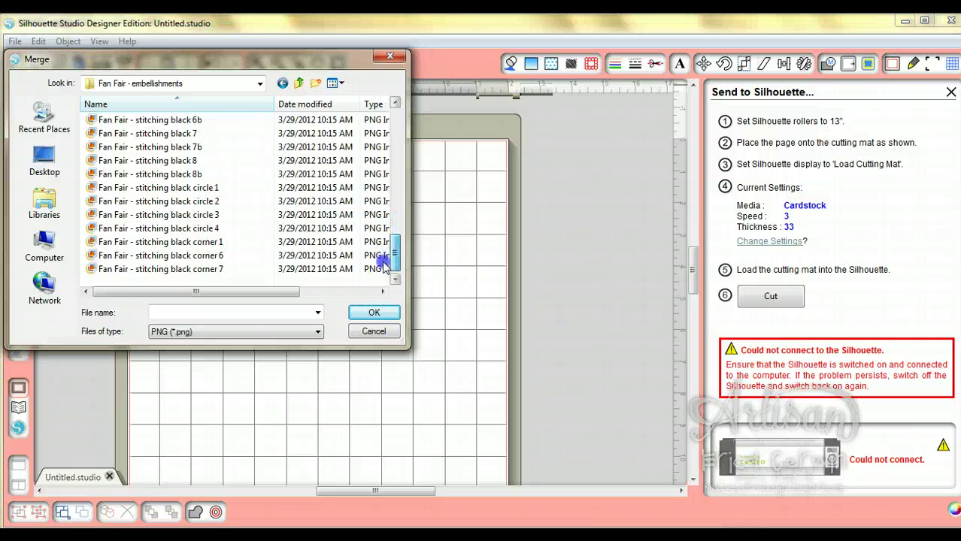
{"action": "double_click", "coordinate": [171, 188]}
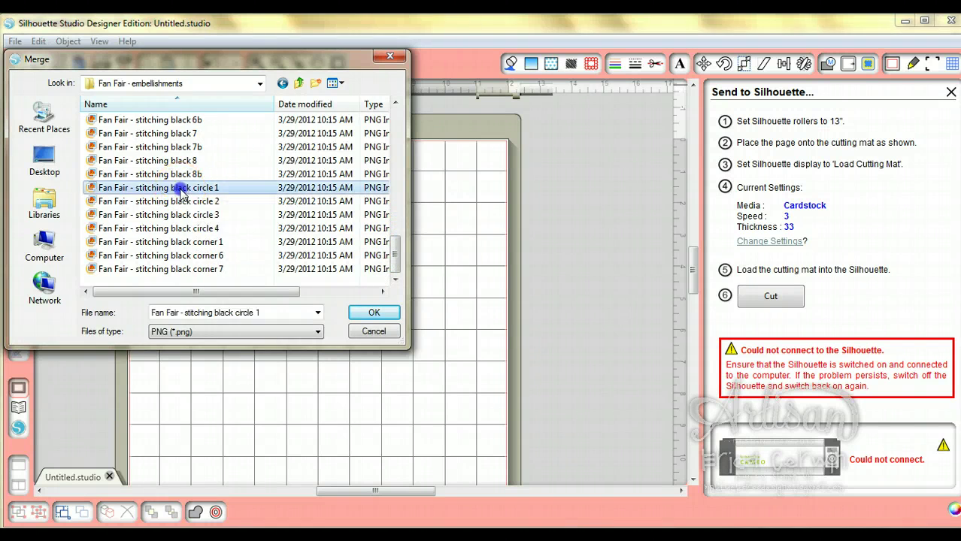
{"action": "left_click_drag", "start_coordinate": [181, 196], "coordinate": [248, 239]}
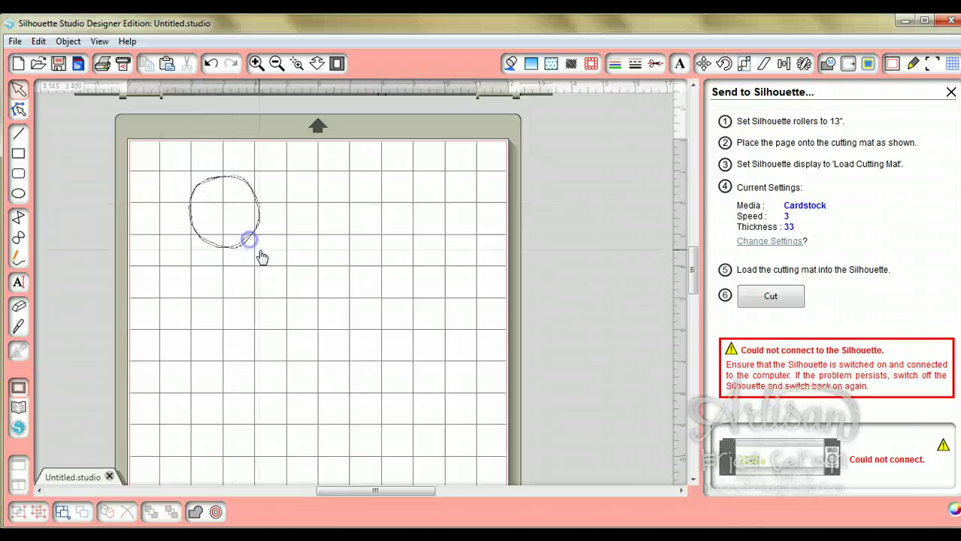
Step: Try the PNG file "Fan Fair - stitching black circle 3" on the mat below the first circle and delete it
{"action": "left_click", "coordinate": [17, 41]}
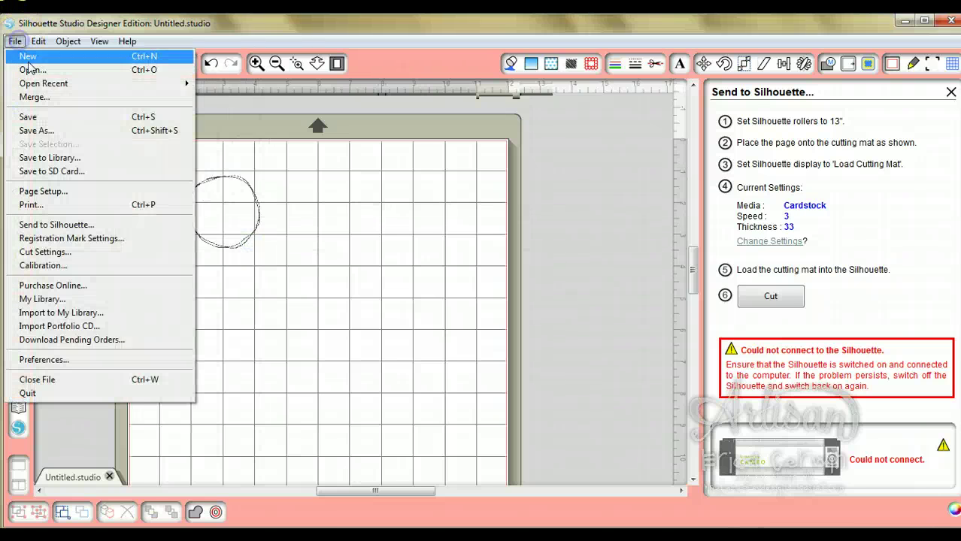
{"action": "left_click", "coordinate": [37, 94]}
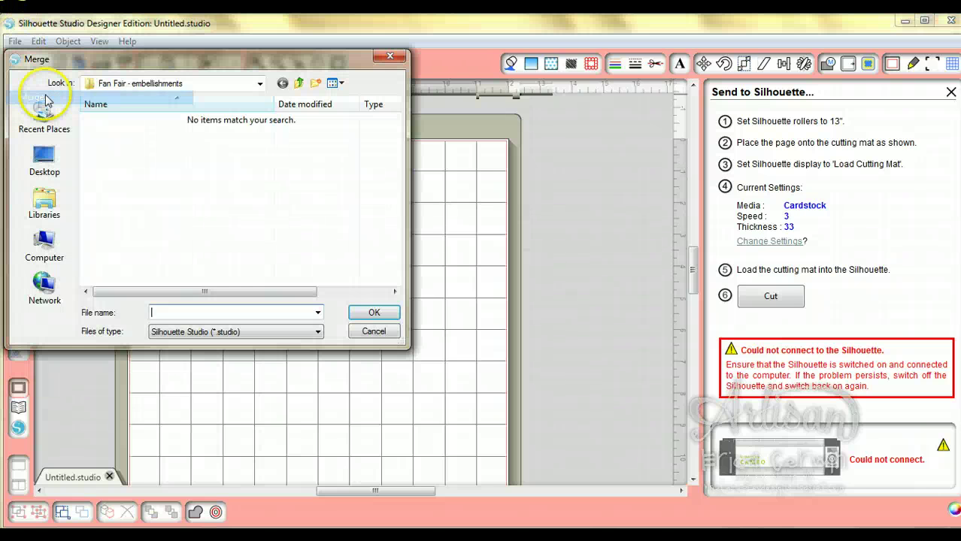
{"action": "left_click", "coordinate": [298, 332]}
{"action": "left_click", "coordinate": [292, 383]}
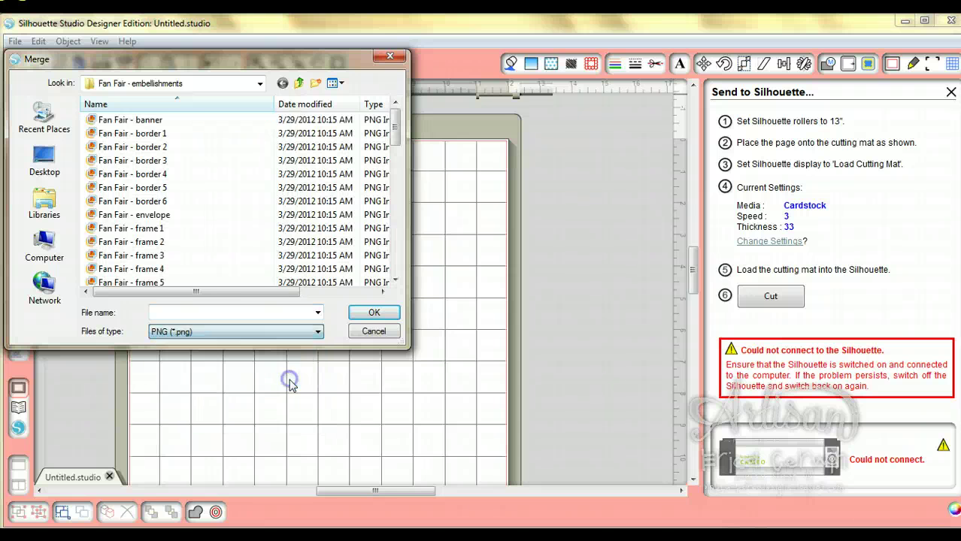
{"action": "left_click_drag", "start_coordinate": [387, 161], "coordinate": [396, 263]}
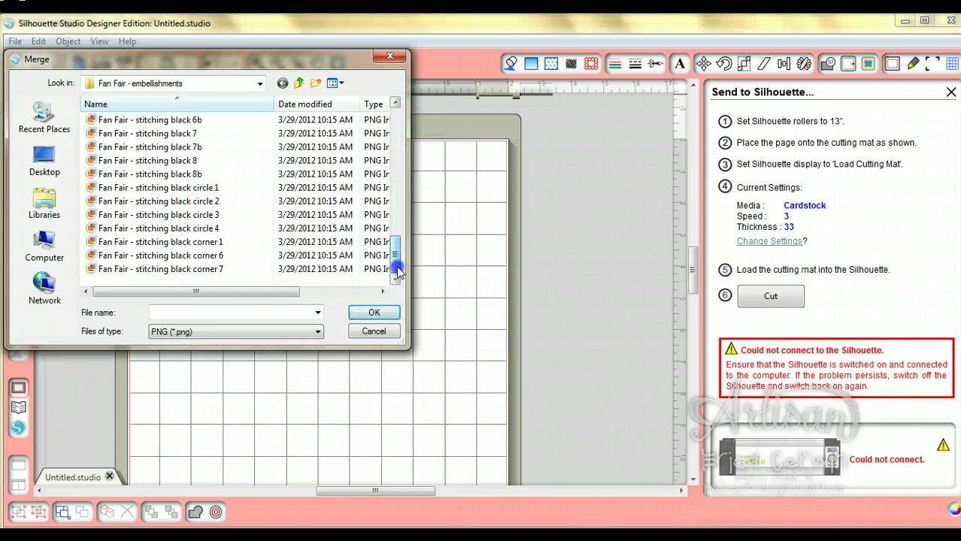
{"action": "double_click", "coordinate": [194, 216]}
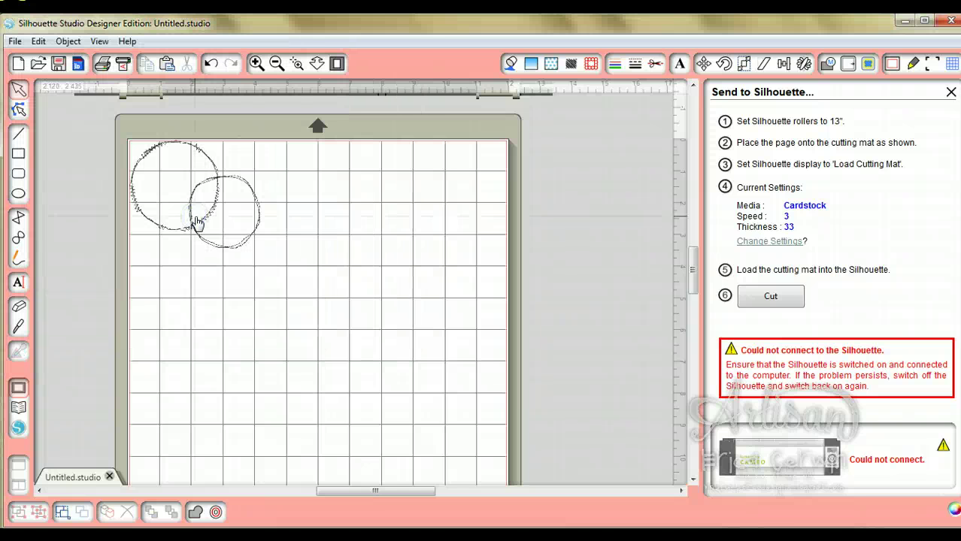
{"action": "mouse_move", "coordinate": [189, 223]}
{"action": "left_mouse_down"}
{"action": "mouse_move", "coordinate": [204, 279]}
{"action": "mouse_move", "coordinate": [276, 361]}
{"action": "left_mouse_up"}
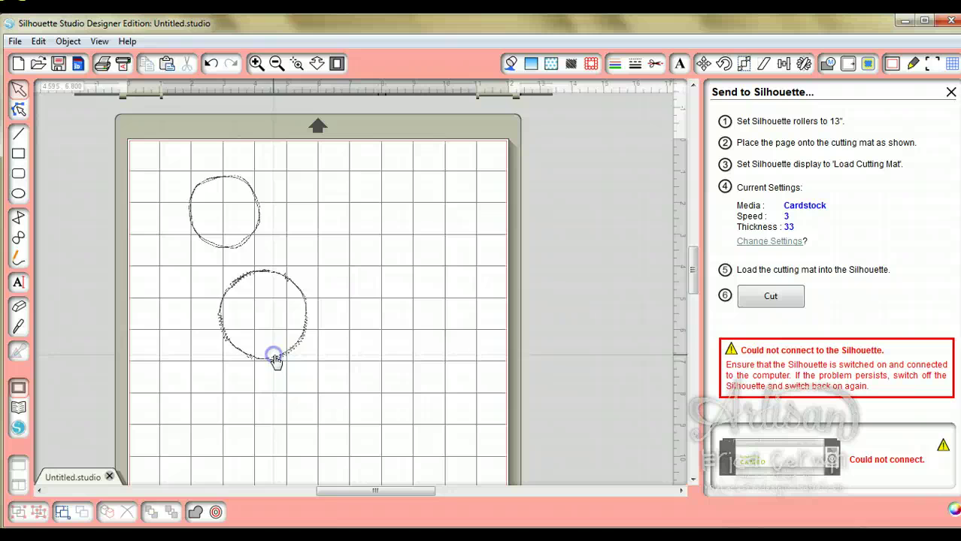
{"action": "left_click", "coordinate": [309, 319]}
{"action": "key", "text": "Delete"}
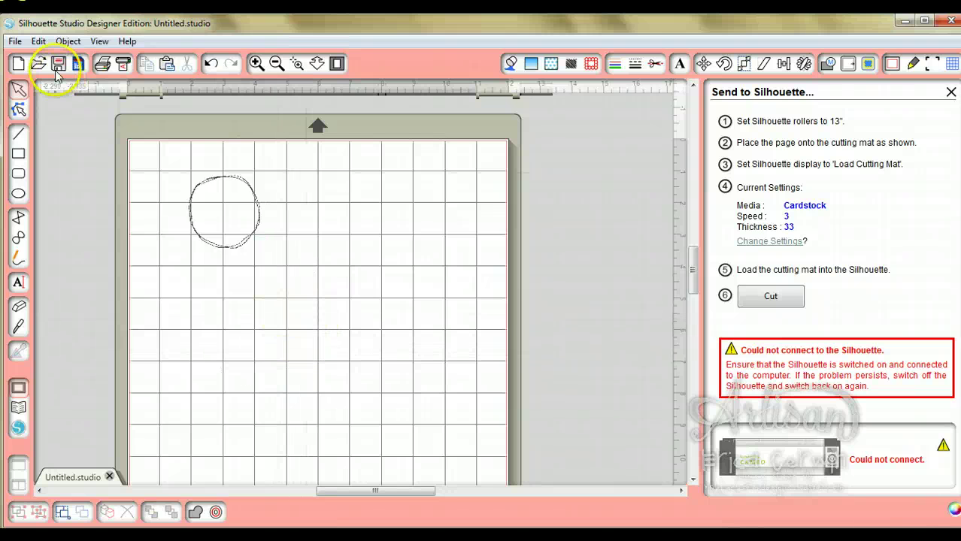
Step: Merge the PNG file "Fan Fair - stitching black circle 2" and move it to the right of the first circle on the mat
{"action": "left_click", "coordinate": [15, 41]}
{"action": "left_click", "coordinate": [30, 96]}
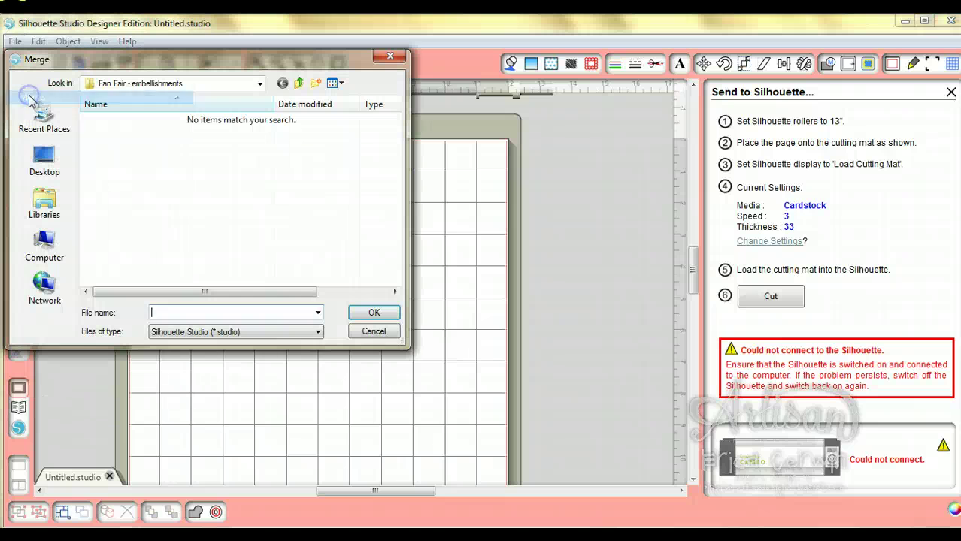
{"action": "left_click", "coordinate": [316, 332]}
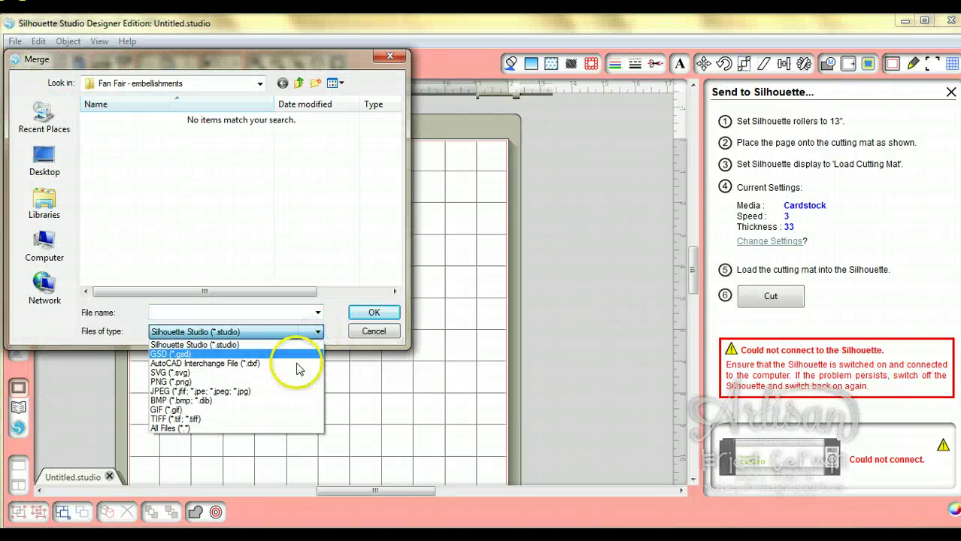
{"action": "left_click", "coordinate": [293, 383]}
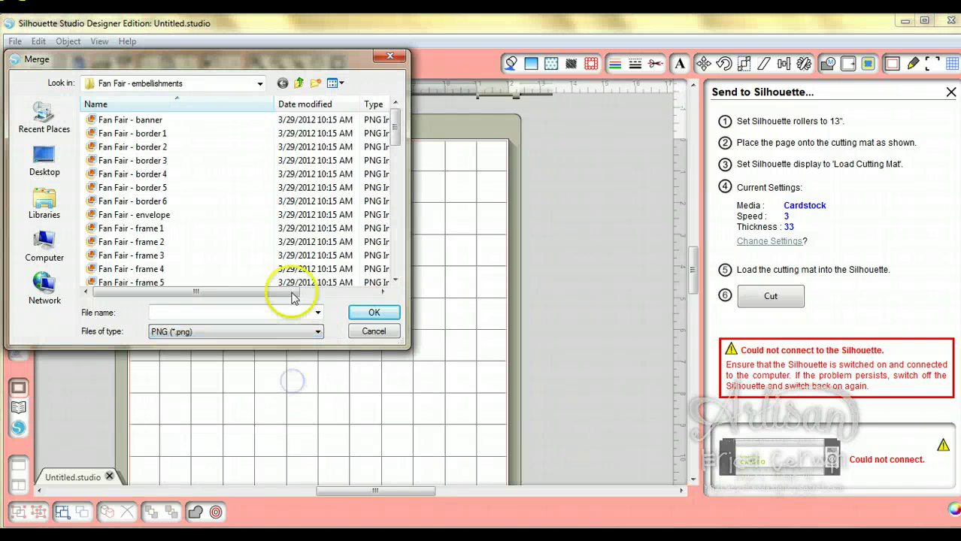
{"action": "left_click_drag", "start_coordinate": [394, 140], "coordinate": [388, 275]}
{"action": "double_click", "coordinate": [164, 210]}
{"action": "key", "text": "ctrl+c"}
{"action": "key", "text": "ctrl+v"}
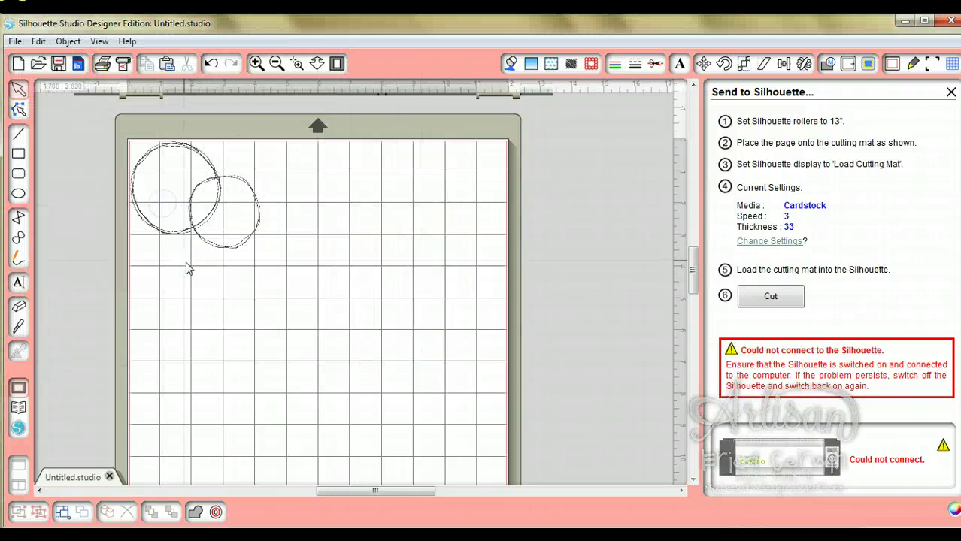
{"action": "left_click_drag", "start_coordinate": [171, 232], "coordinate": [359, 282]}
{"action": "left_click", "coordinate": [395, 352]}
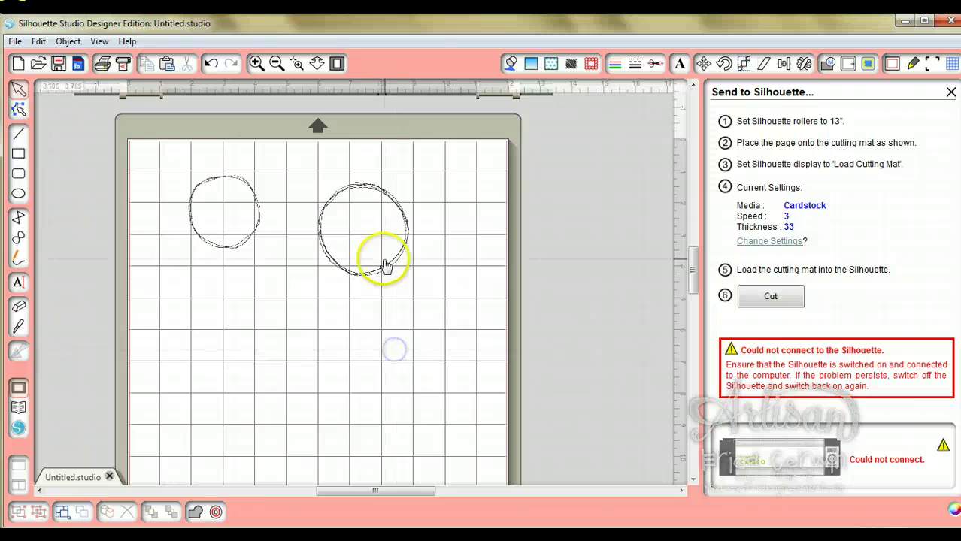
Step: Select a trace area of about 3.485 by 3.555 in around the larger stitched circle
{"action": "left_click", "coordinate": [868, 66]}
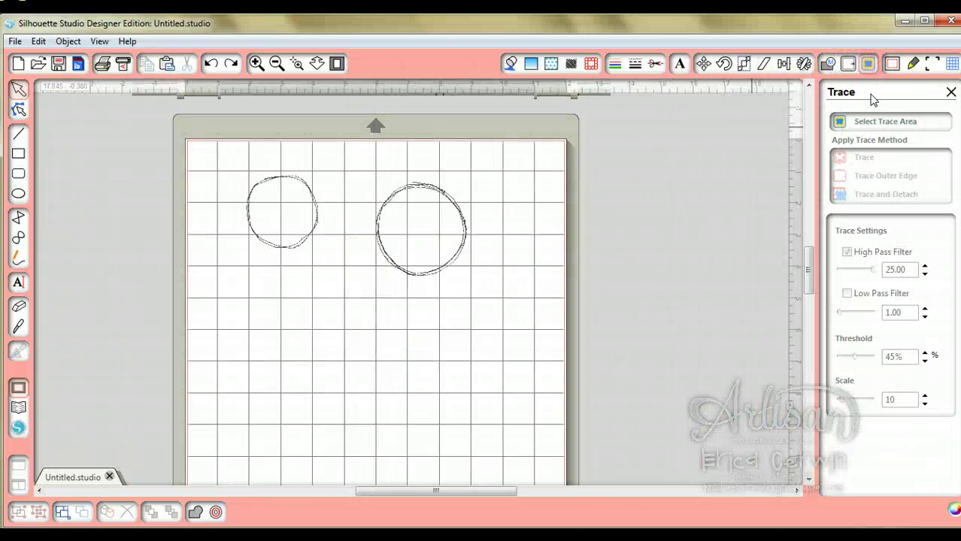
{"action": "left_click", "coordinate": [874, 125]}
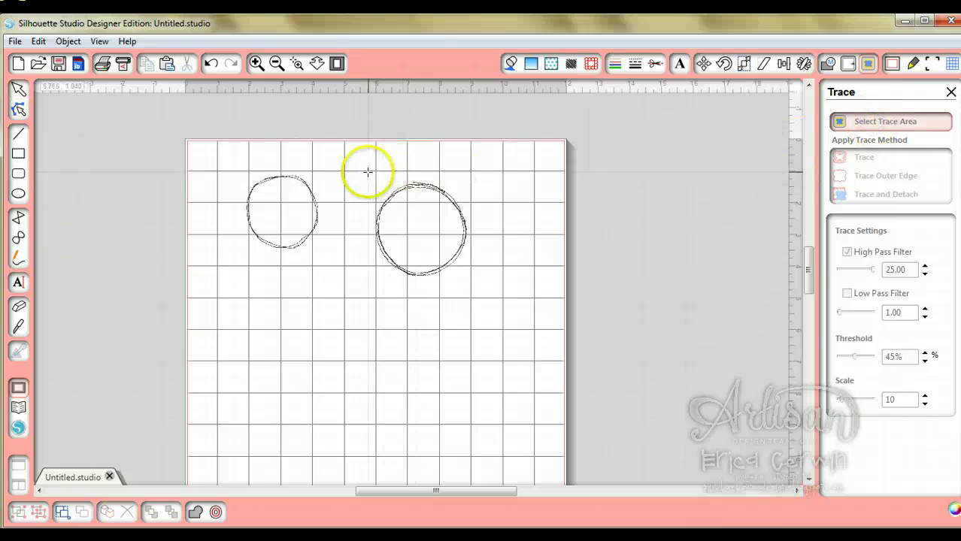
{"action": "mouse_move", "coordinate": [366, 172]}
{"action": "left_mouse_down"}
{"action": "mouse_move", "coordinate": [431, 219]}
{"action": "mouse_move", "coordinate": [477, 285]}
{"action": "left_mouse_up"}
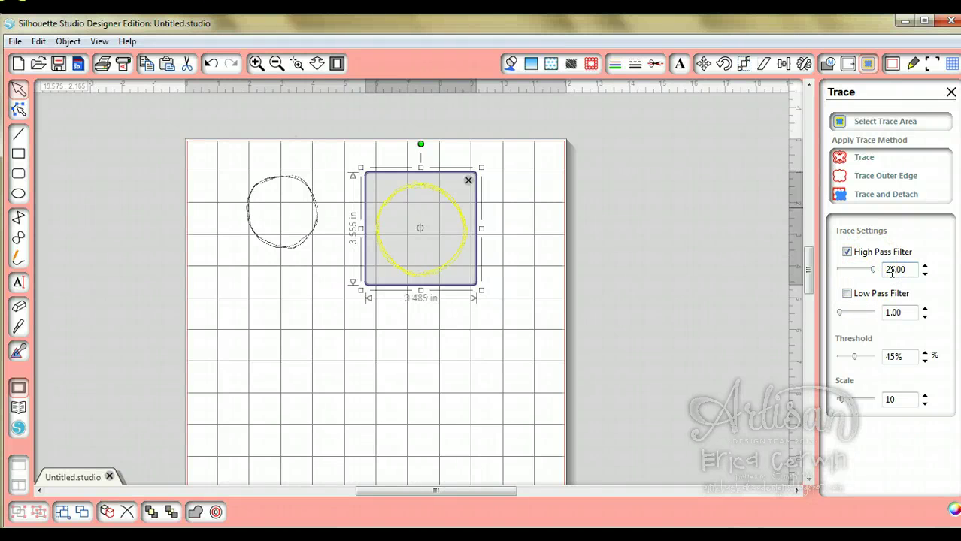
Step: Trace the outer edge of the larger stitched circle and move its original image off the mat
{"action": "left_click", "coordinate": [874, 182]}
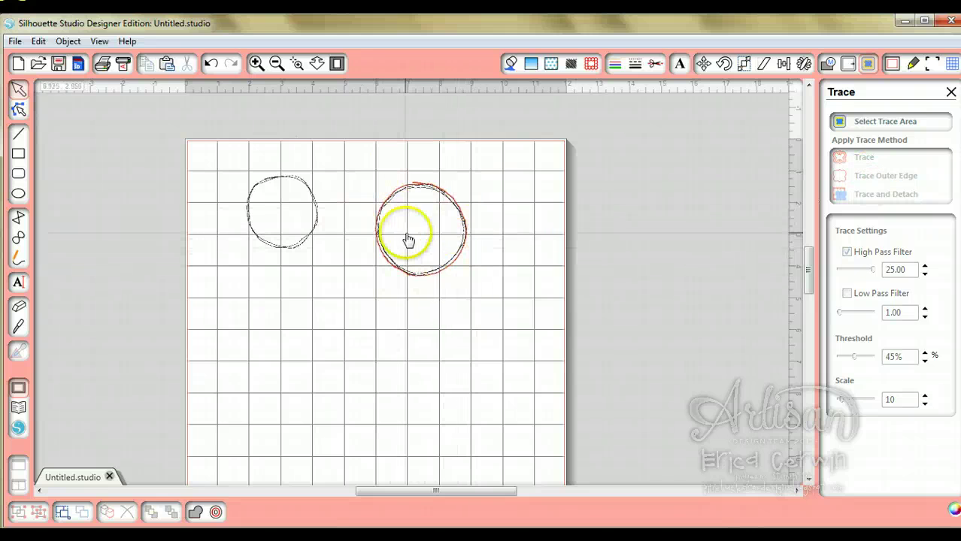
{"action": "mouse_move", "coordinate": [419, 188]}
{"action": "left_mouse_down"}
{"action": "mouse_move", "coordinate": [455, 208]}
{"action": "mouse_move", "coordinate": [614, 201]}
{"action": "mouse_move", "coordinate": [655, 140]}
{"action": "left_mouse_up"}
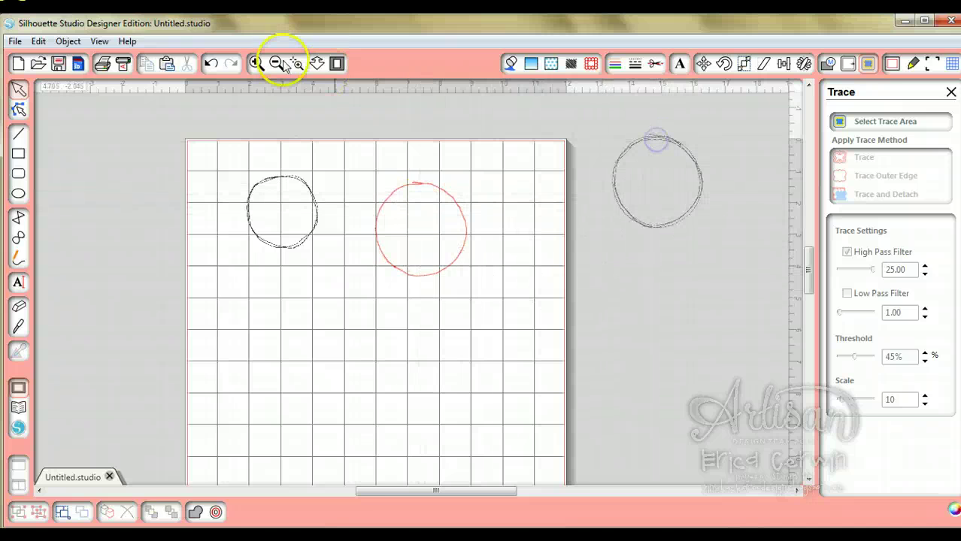
Step: Erase the overlapping loop at the top of the larger traced circle with the medium round eraser in Outline mode
{"action": "left_click", "coordinate": [256, 63]}
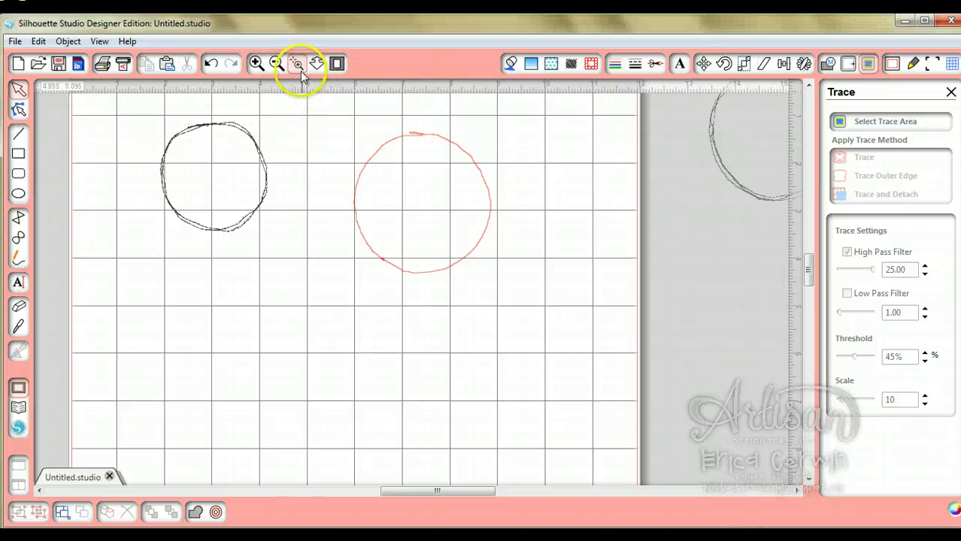
{"action": "left_click", "coordinate": [298, 63]}
{"action": "left_click", "coordinate": [414, 137]}
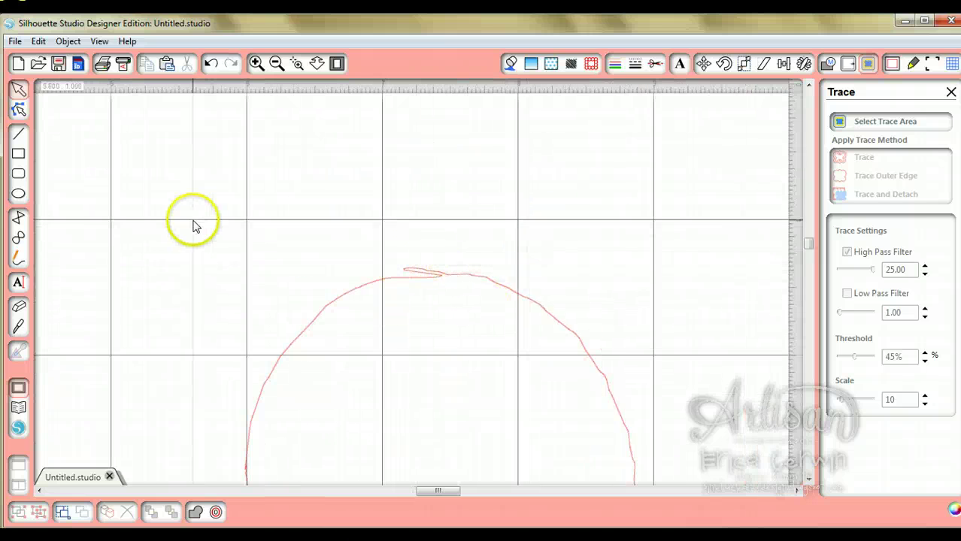
{"action": "left_click", "coordinate": [19, 307]}
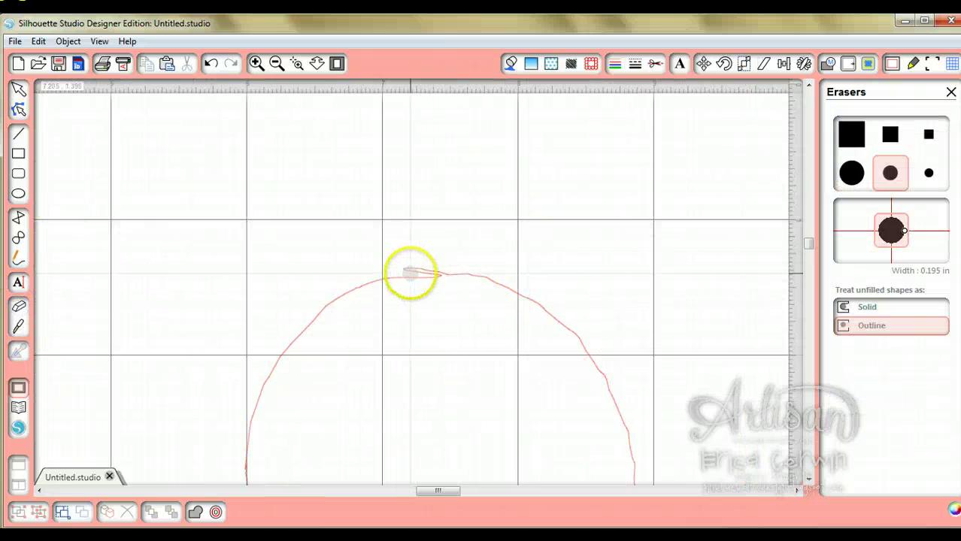
{"action": "left_click_drag", "start_coordinate": [410, 272], "coordinate": [439, 275]}
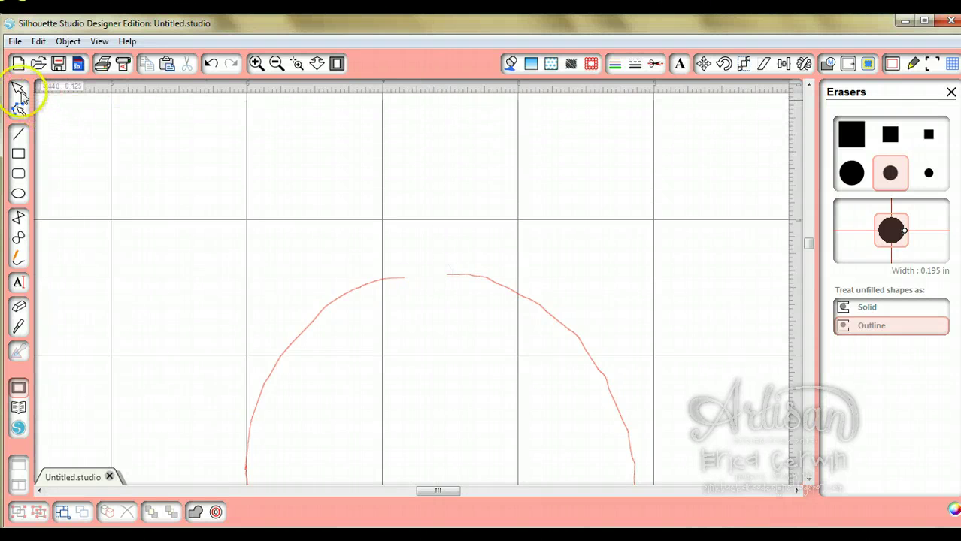
Step: Close the gap at the top of the larger circle by moving one open end point onto the other
{"action": "left_click", "coordinate": [19, 89]}
{"action": "left_click", "coordinate": [397, 279]}
{"action": "double_click", "coordinate": [400, 281]}
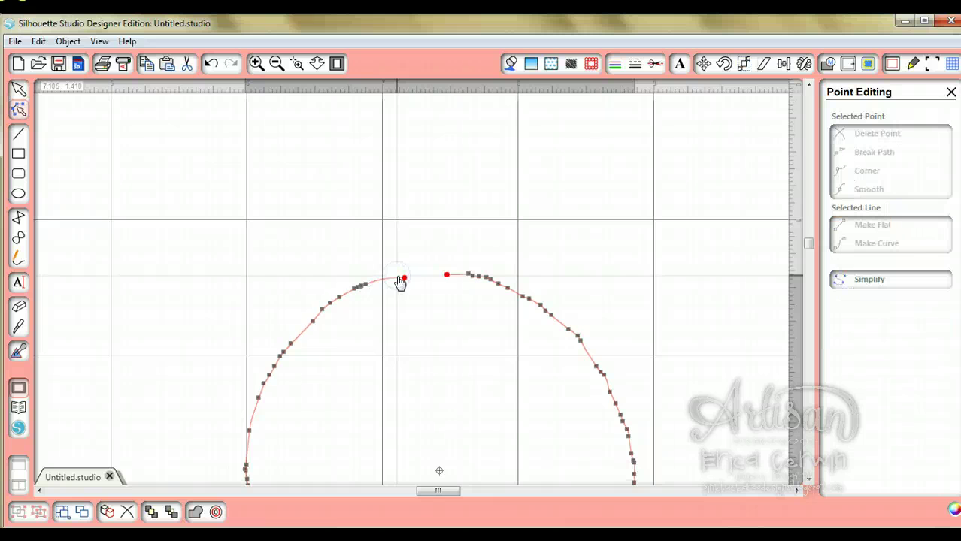
{"action": "left_click", "coordinate": [404, 279]}
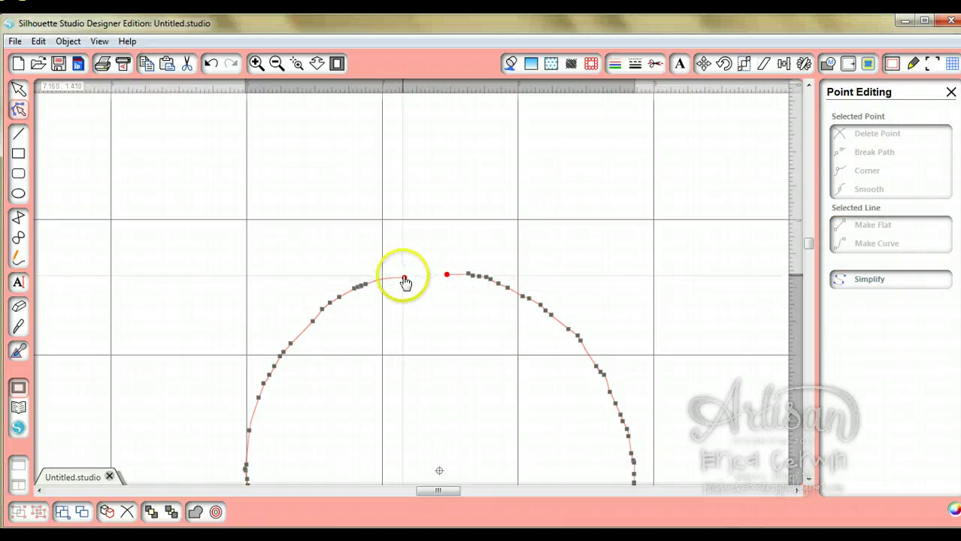
{"action": "left_click", "coordinate": [406, 279]}
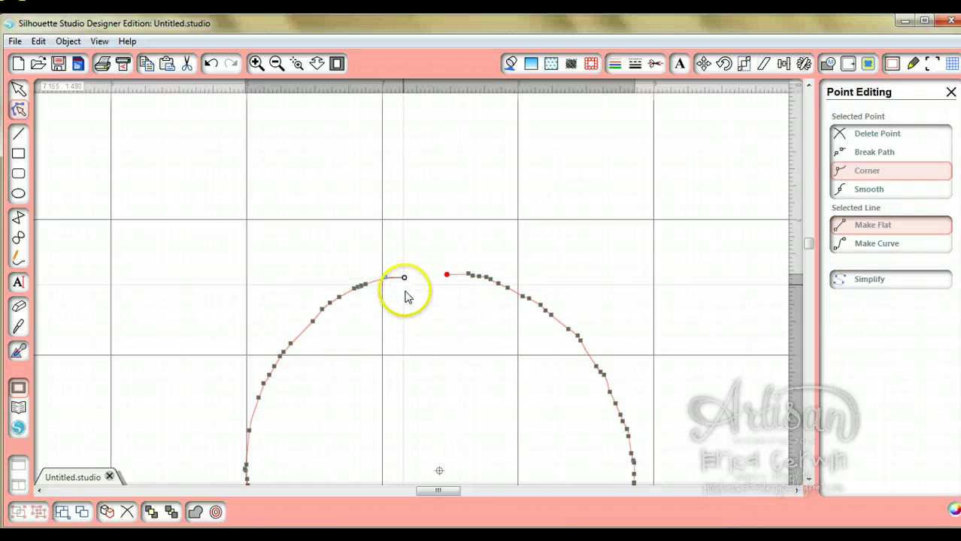
{"action": "left_click", "coordinate": [406, 280]}
{"action": "left_click_drag", "start_coordinate": [405, 280], "coordinate": [443, 277]}
{"action": "left_click", "coordinate": [445, 277]}
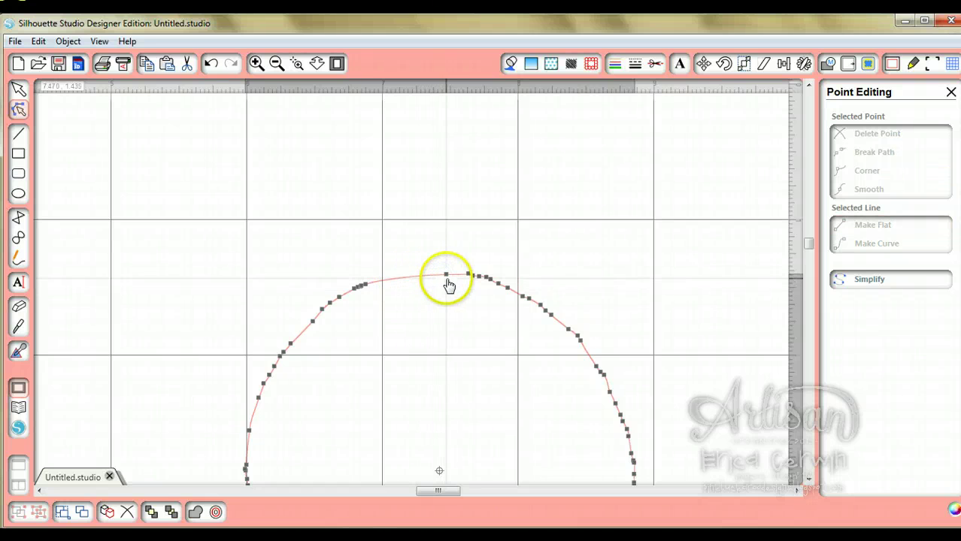
{"action": "key", "text": "ctrl+shift+e"}
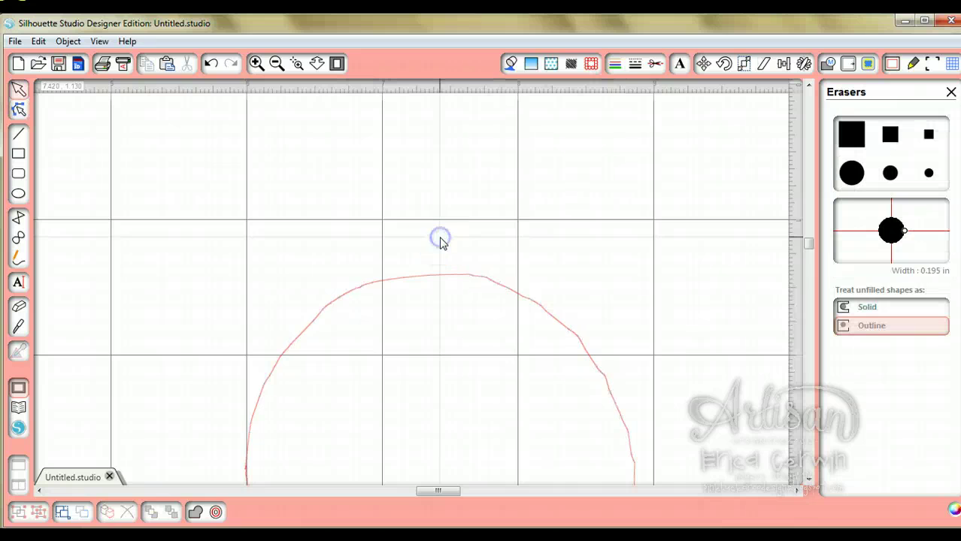
Step: Erase the small overlaps on the lower-left and left side of the larger circle's outline
{"action": "left_click", "coordinate": [809, 479]}
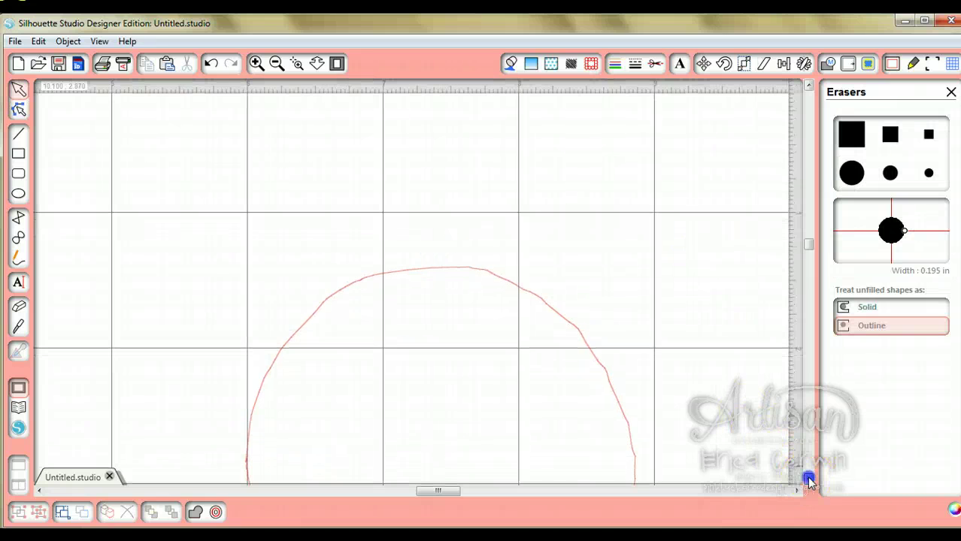
{"action": "left_click_drag", "start_coordinate": [808, 479], "coordinate": [809, 479]}
{"action": "left_click_drag", "start_coordinate": [606, 377], "coordinate": [622, 374]}
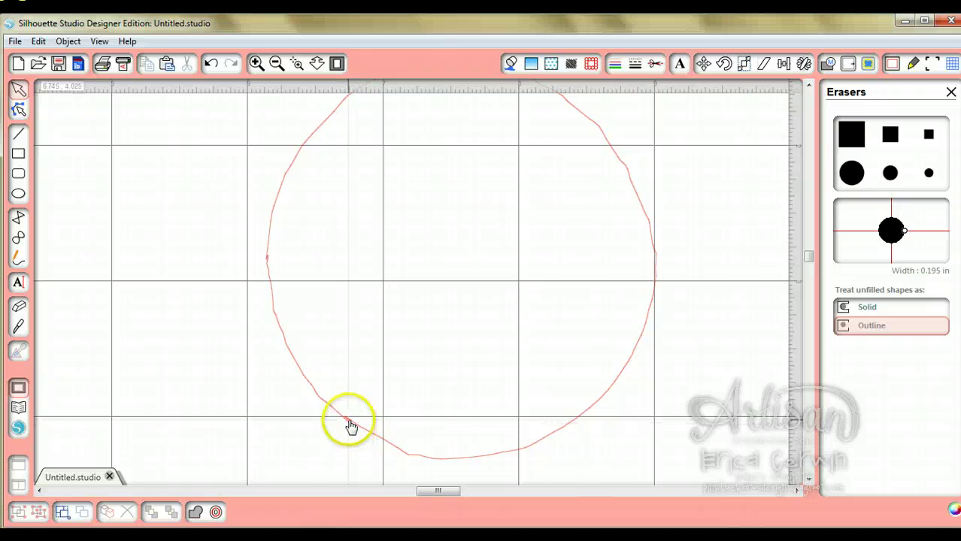
{"action": "left_click", "coordinate": [20, 307]}
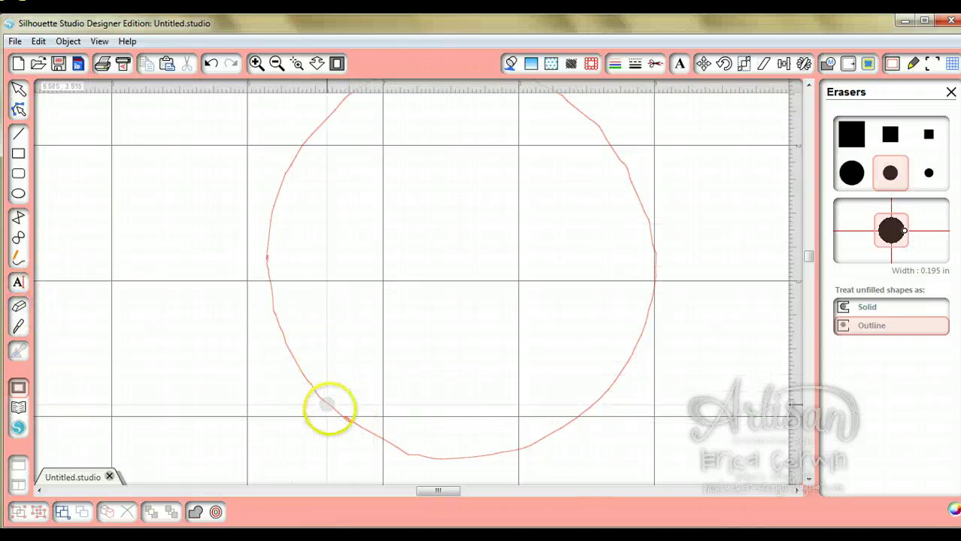
{"action": "left_click", "coordinate": [354, 411]}
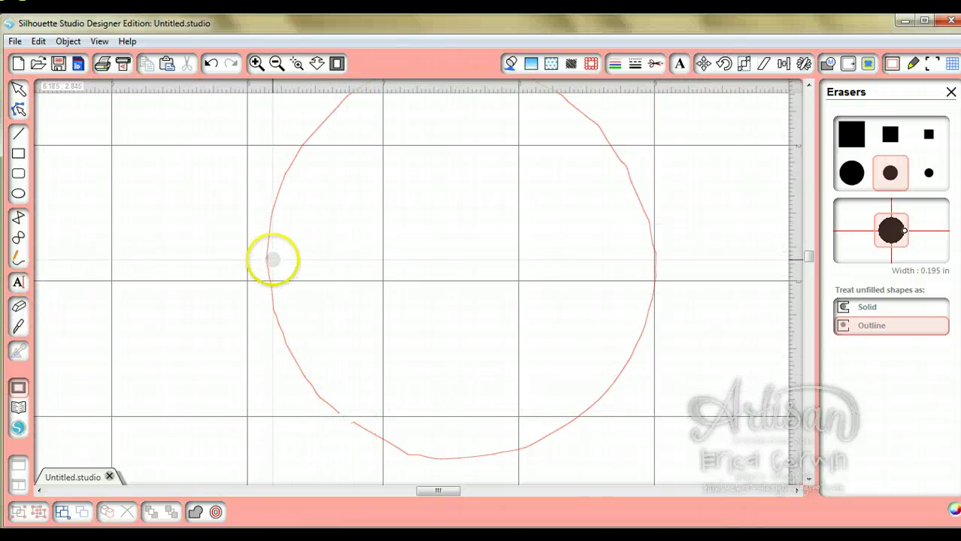
{"action": "left_click", "coordinate": [261, 258]}
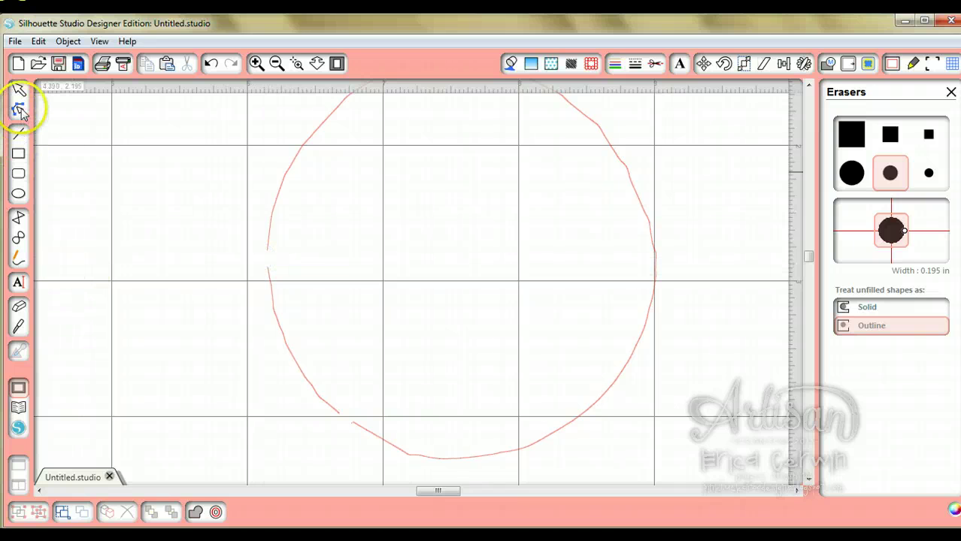
Step: Join the short arc's upper end point to the main outline on the larger circle's left side
{"action": "left_click", "coordinate": [19, 92]}
{"action": "left_click", "coordinate": [20, 107]}
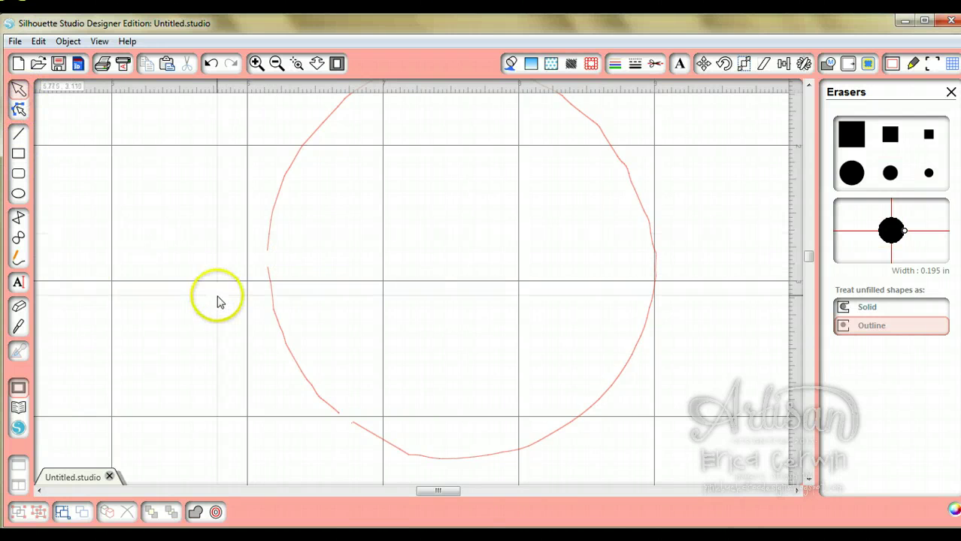
{"action": "left_click", "coordinate": [270, 272]}
{"action": "left_click", "coordinate": [267, 269]}
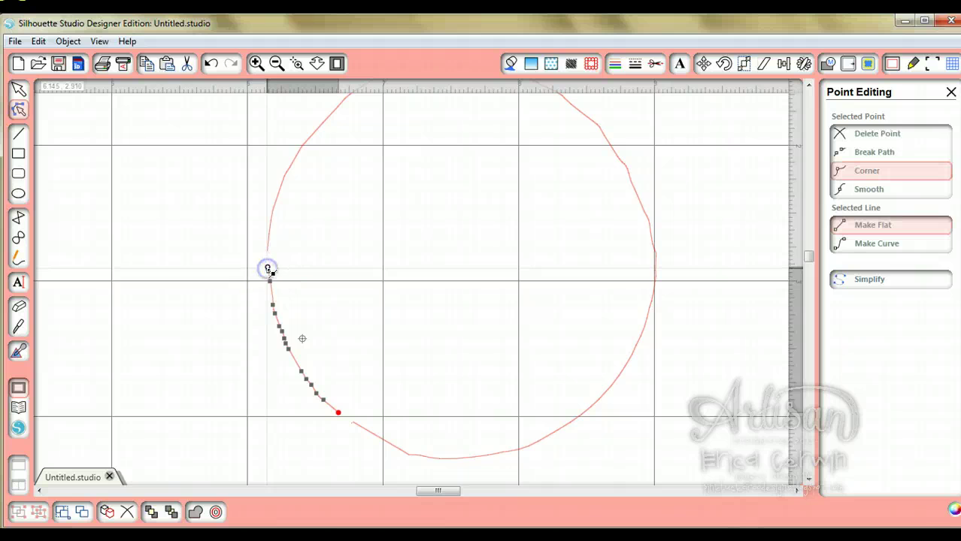
{"action": "left_click_drag", "start_coordinate": [268, 272], "coordinate": [269, 251]}
{"action": "key", "text": "ctrl+shift+e"}
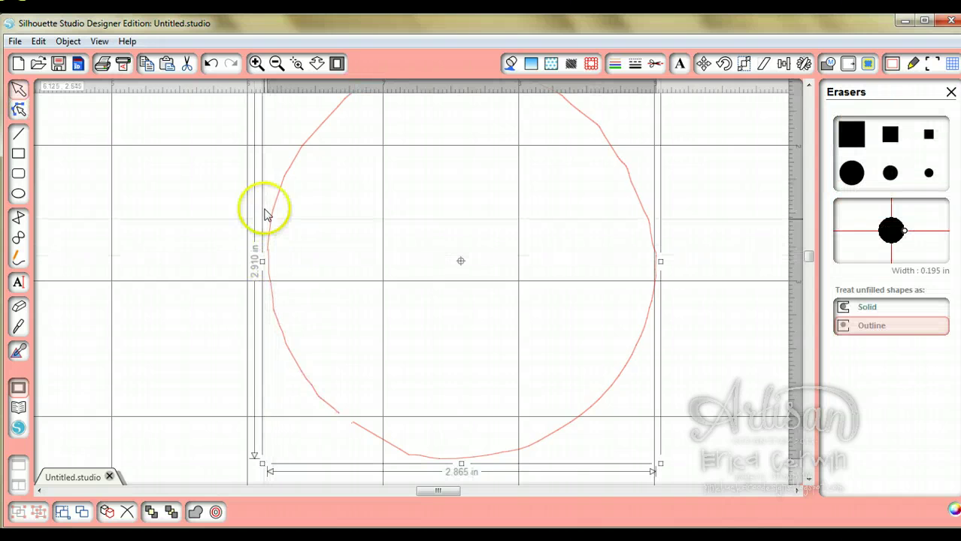
{"action": "left_click", "coordinate": [211, 64]}
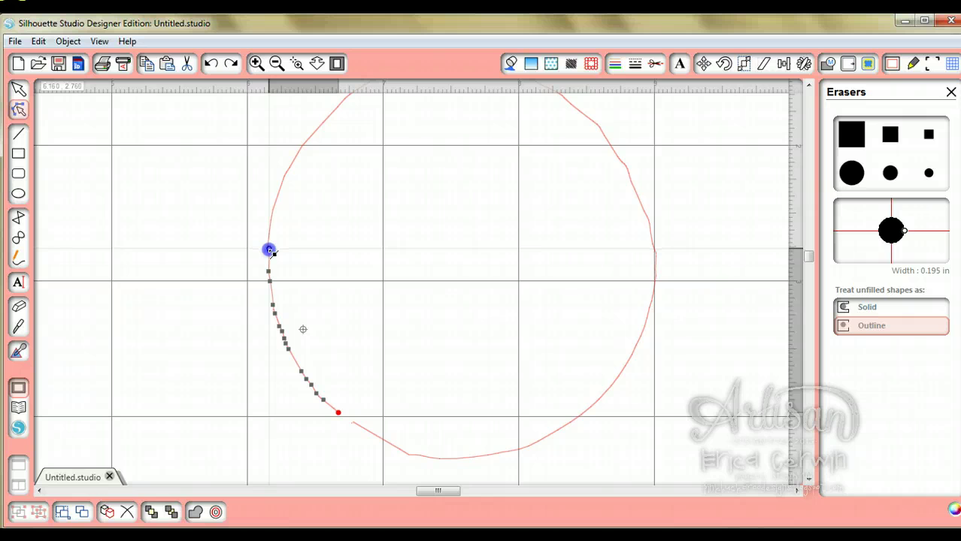
{"action": "left_click", "coordinate": [299, 255]}
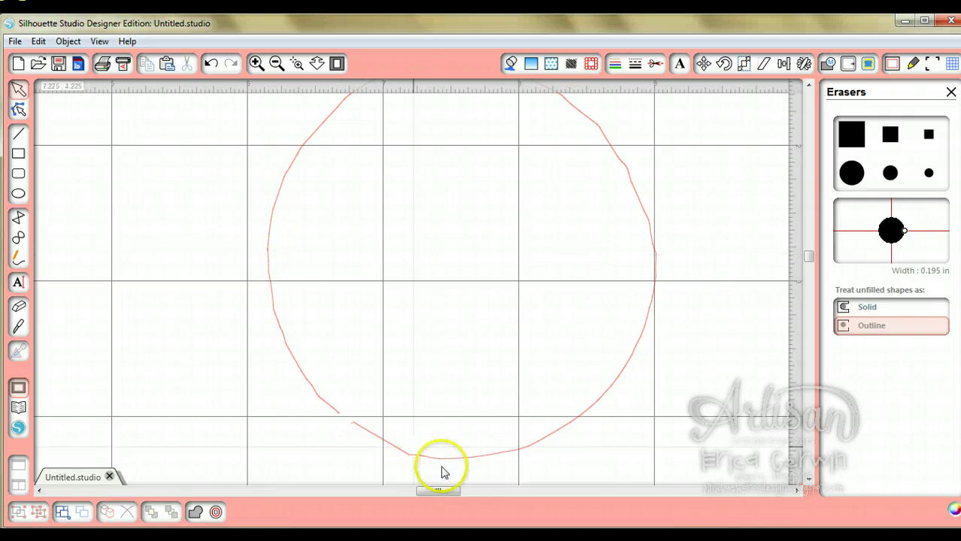
Step: Close the lower-left gap of the larger circle by moving the main outline's end point onto the short arc's end
{"action": "left_click", "coordinate": [358, 430]}
{"action": "left_click", "coordinate": [353, 423]}
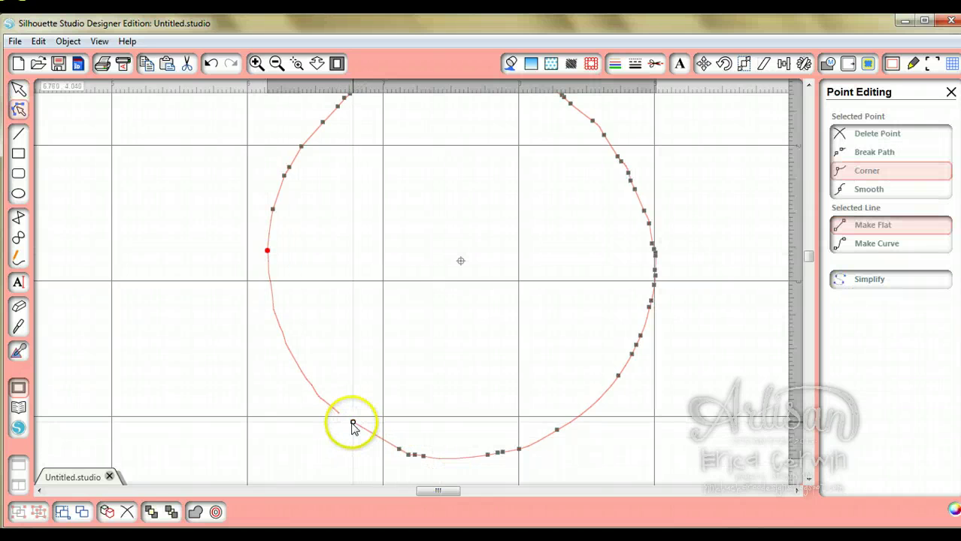
{"action": "left_click_drag", "start_coordinate": [355, 424], "coordinate": [345, 421]}
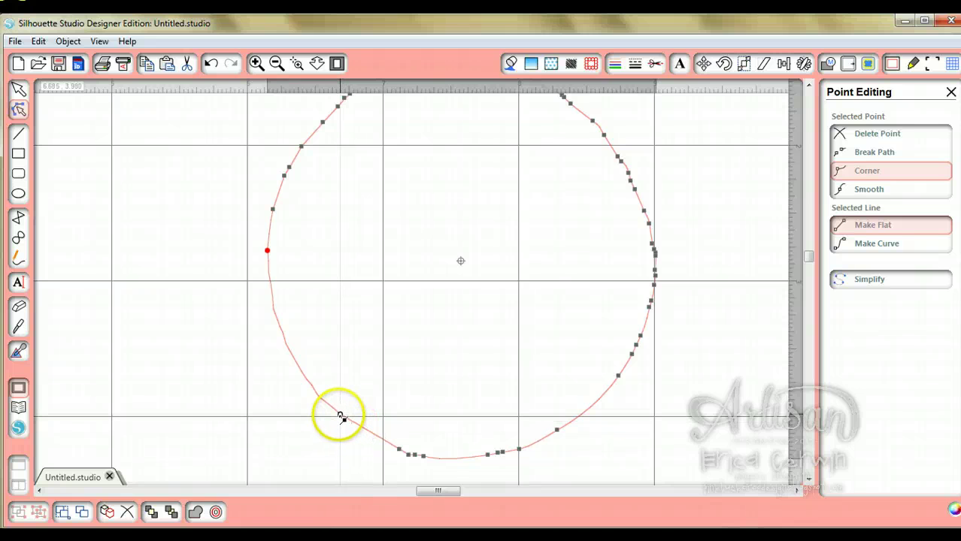
{"action": "left_click", "coordinate": [339, 418]}
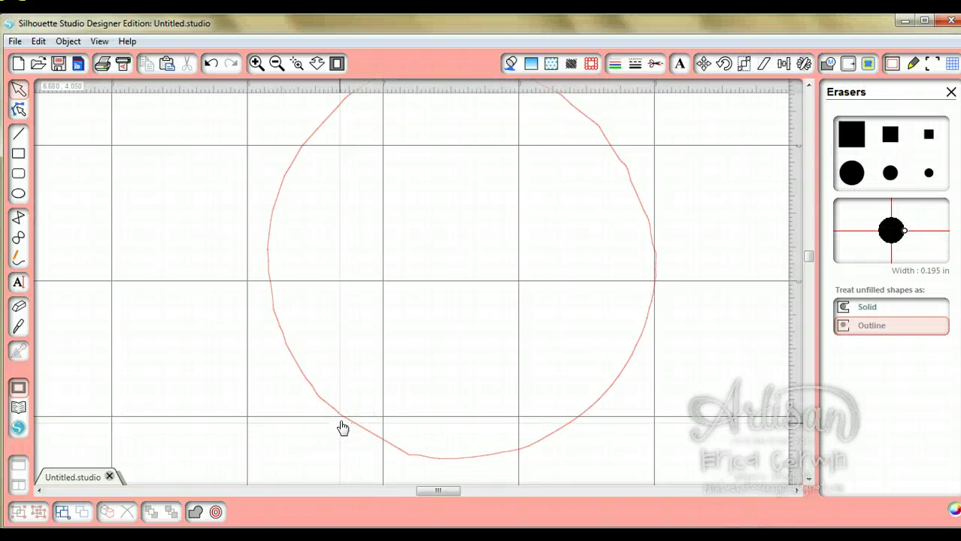
{"action": "left_click", "coordinate": [340, 418]}
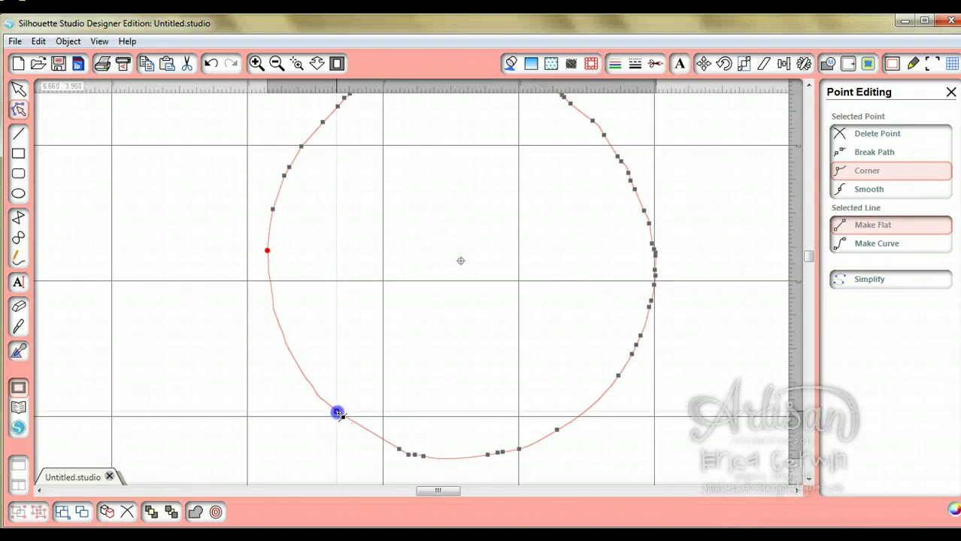
{"action": "left_click", "coordinate": [330, 440]}
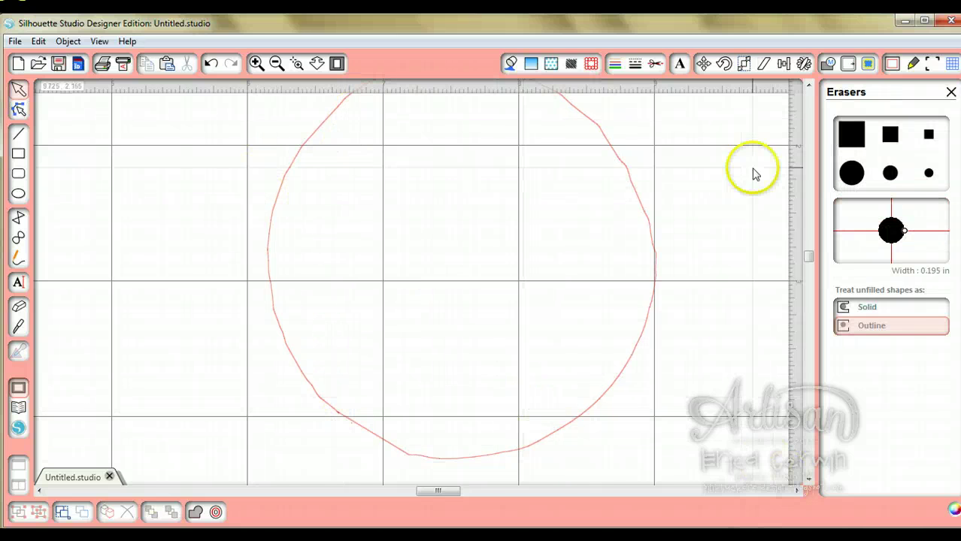
Step: Select a trace area of about 2.415 by 2.480 in around the smaller stitched circle, with High Pass Filter at 25
{"action": "left_click", "coordinate": [277, 64]}
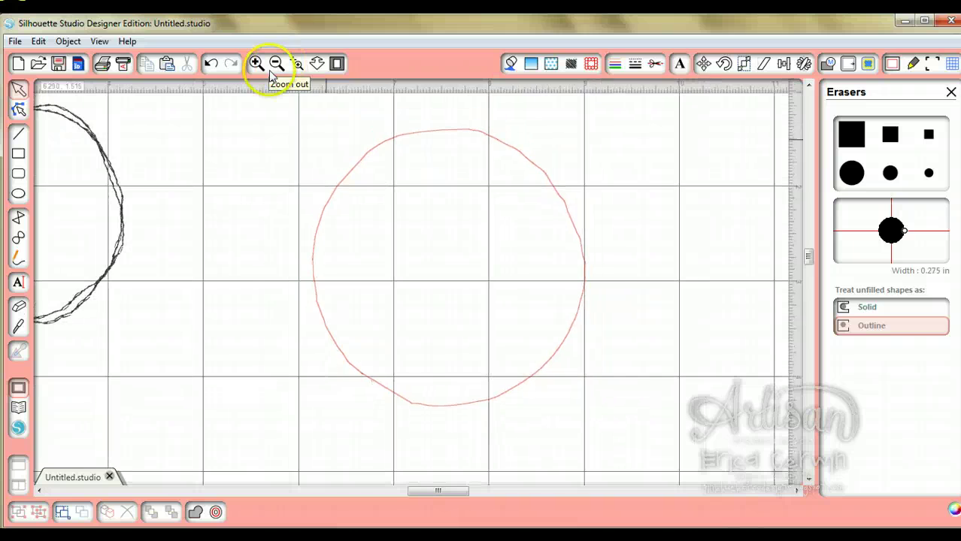
{"action": "left_click_drag", "start_coordinate": [435, 490], "coordinate": [396, 490]}
{"action": "left_click", "coordinate": [869, 64]}
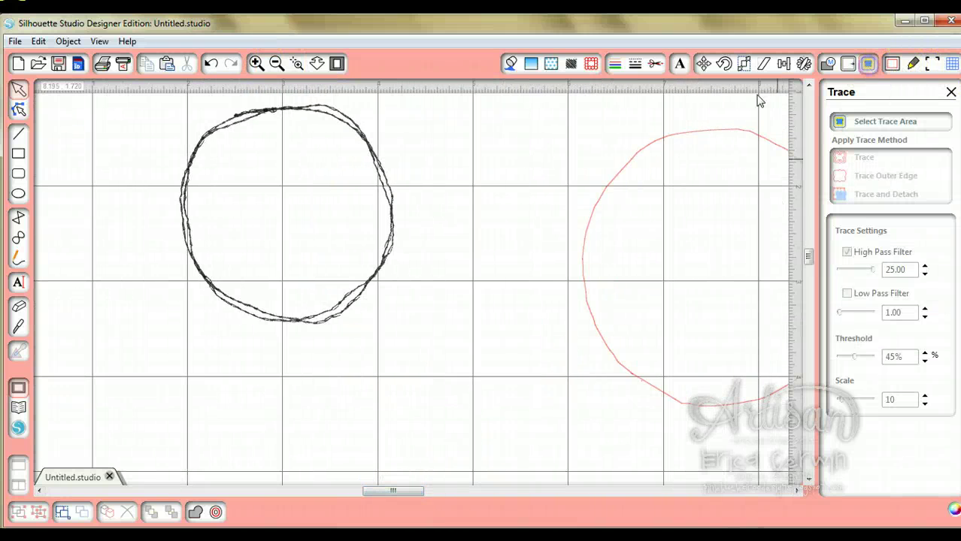
{"action": "left_click", "coordinate": [909, 123]}
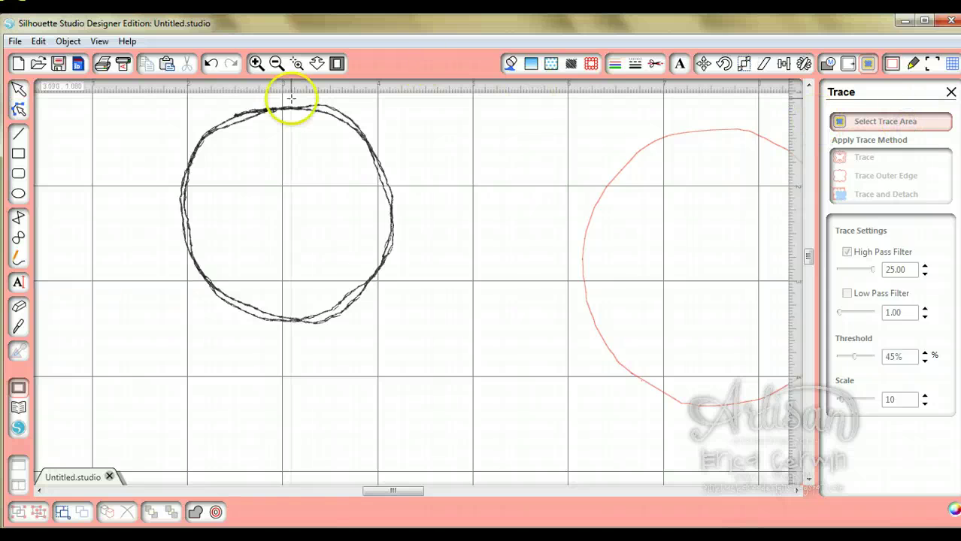
{"action": "mouse_move", "coordinate": [174, 102]}
{"action": "left_mouse_down"}
{"action": "mouse_move", "coordinate": [412, 232]}
{"action": "mouse_move", "coordinate": [418, 305]}
{"action": "mouse_move", "coordinate": [407, 339]}
{"action": "left_mouse_up"}
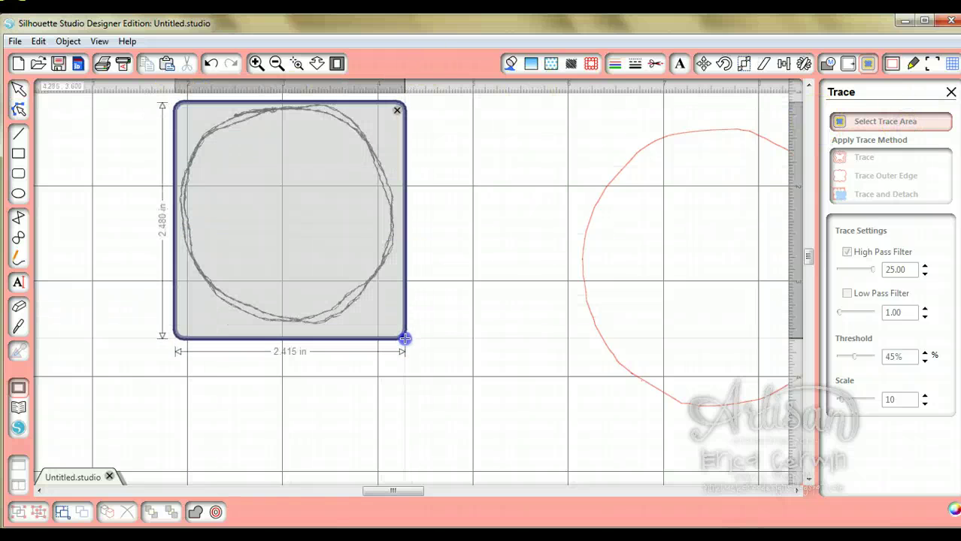
{"action": "left_click", "coordinate": [857, 271]}
{"action": "left_click", "coordinate": [857, 272]}
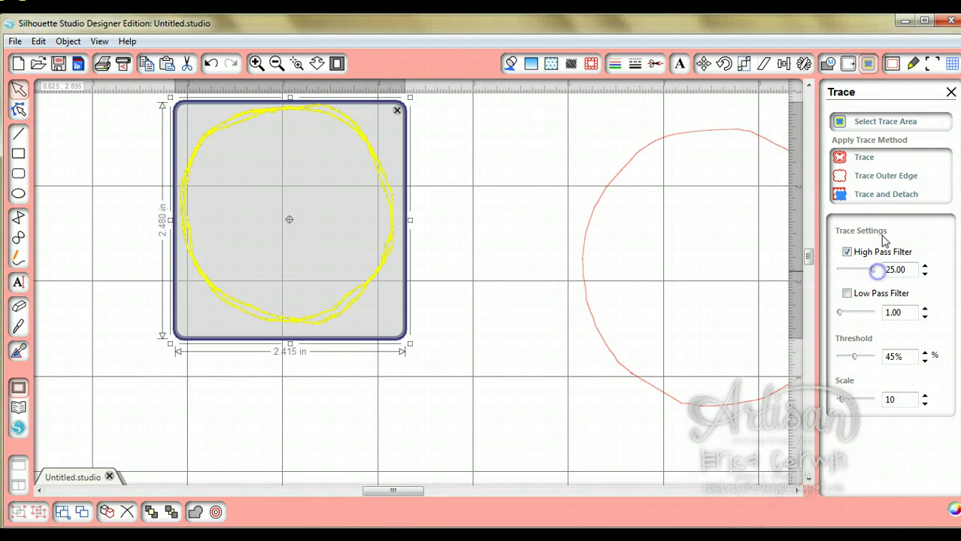
Step: Trace the outer edge of the smaller stitched circle and delete its original image
{"action": "left_click", "coordinate": [871, 178]}
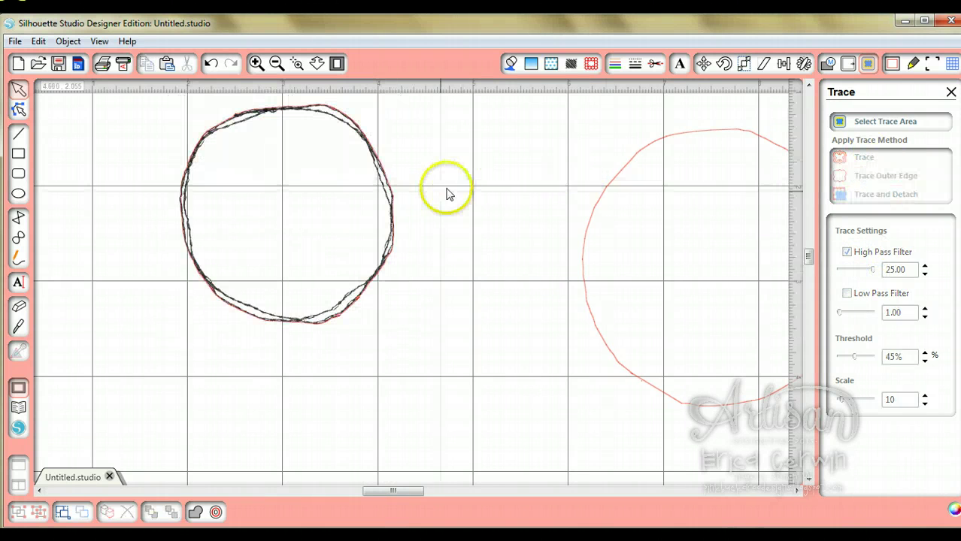
{"action": "mouse_move", "coordinate": [388, 247]}
{"action": "left_mouse_down"}
{"action": "mouse_move", "coordinate": [358, 361]}
{"action": "mouse_move", "coordinate": [148, 423]}
{"action": "left_mouse_up"}
{"action": "key", "text": "Delete"}
{"action": "left_click", "coordinate": [314, 319]}
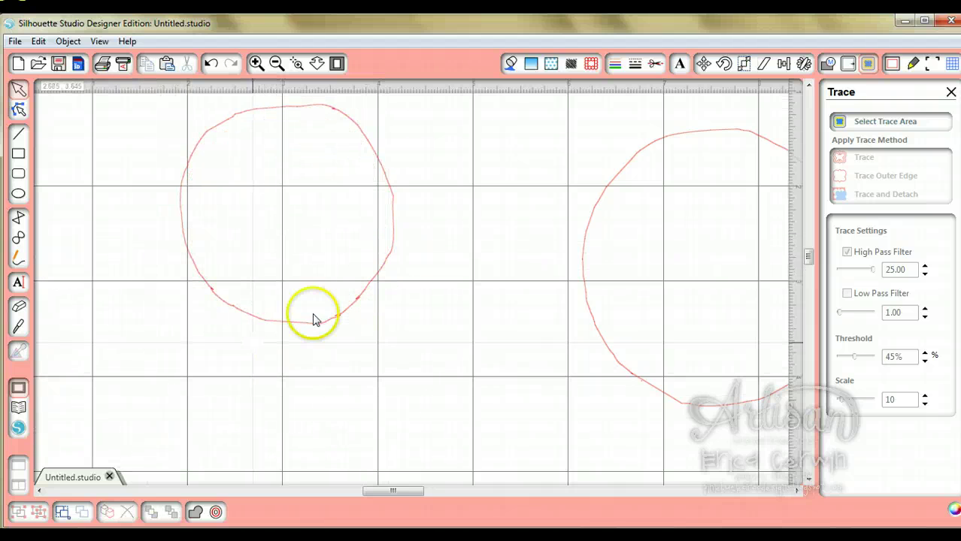
Step: Erase the rough overlapping spots on the smaller circle's lower-right edge
{"action": "left_click", "coordinate": [19, 308]}
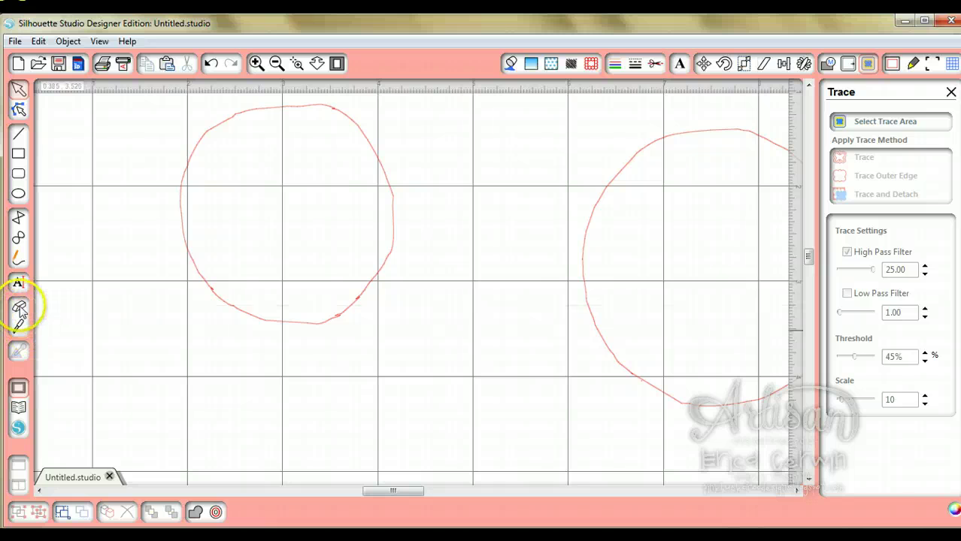
{"action": "left_click", "coordinate": [256, 66]}
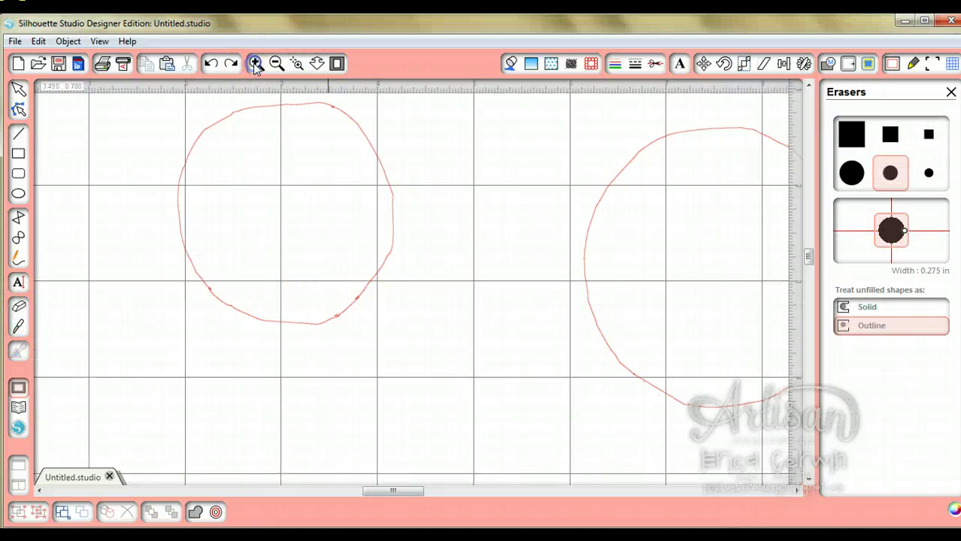
{"action": "left_click", "coordinate": [291, 213]}
{"action": "left_click", "coordinate": [312, 335]}
{"action": "mouse_move", "coordinate": [316, 331]}
{"action": "left_mouse_down"}
{"action": "mouse_move", "coordinate": [337, 297]}
{"action": "mouse_move", "coordinate": [344, 305]}
{"action": "mouse_move", "coordinate": [136, 256]}
{"action": "mouse_move", "coordinate": [232, 300]}
{"action": "mouse_move", "coordinate": [328, 322]}
{"action": "left_mouse_up"}
{"action": "left_click", "coordinate": [150, 202]}
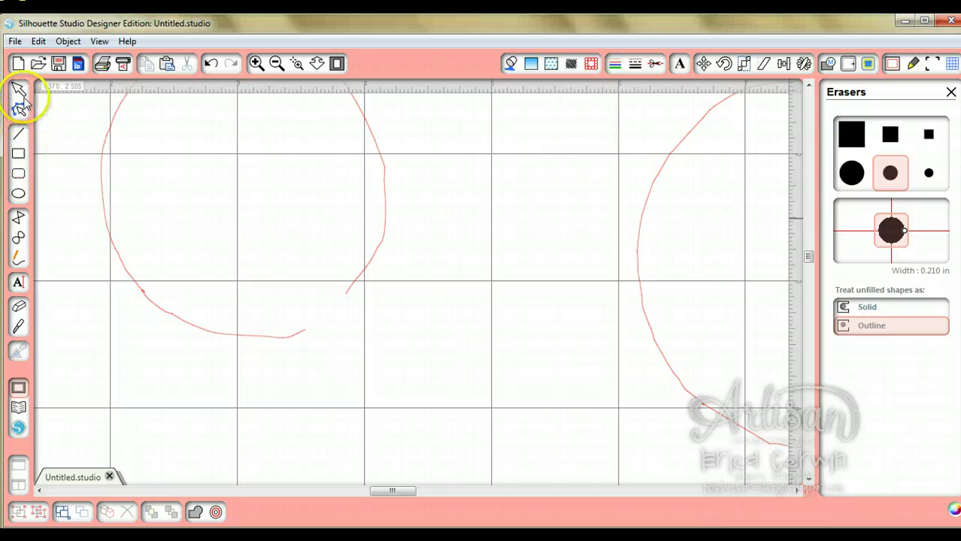
Step: Close the smaller circle's lower-right gap by moving one open end point onto the other
{"action": "left_click", "coordinate": [20, 92]}
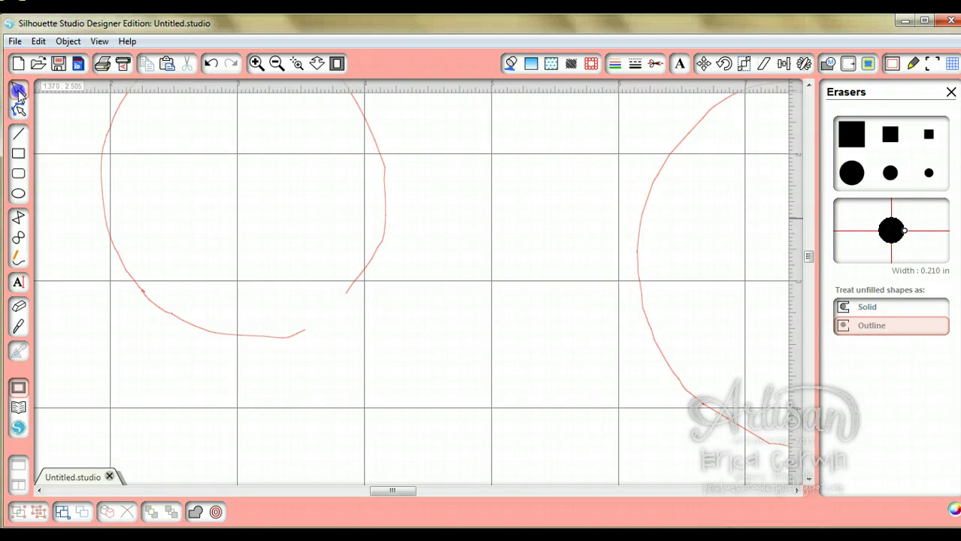
{"action": "left_click", "coordinate": [298, 335]}
{"action": "double_click", "coordinate": [298, 336]}
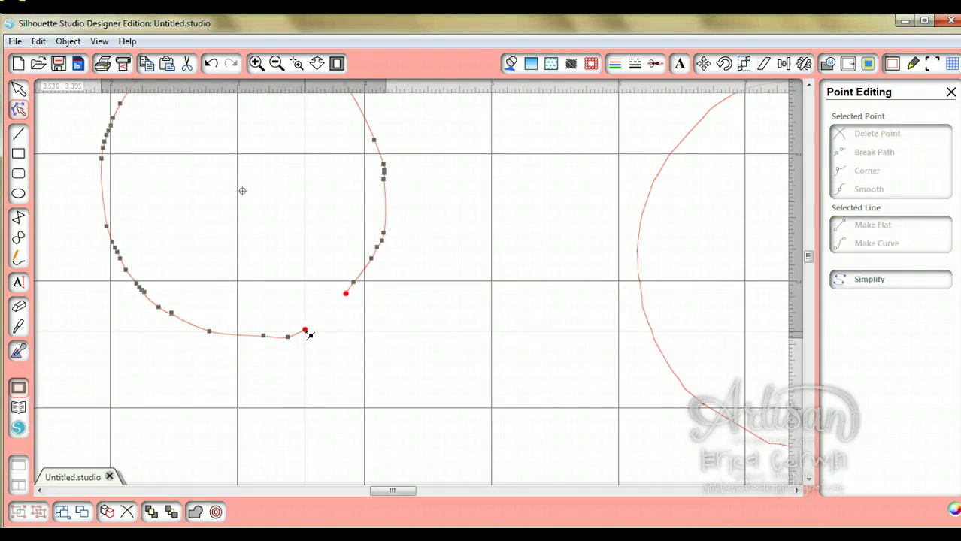
{"action": "left_click_drag", "start_coordinate": [309, 335], "coordinate": [345, 290]}
{"action": "key", "text": "ctrl+shift+e"}
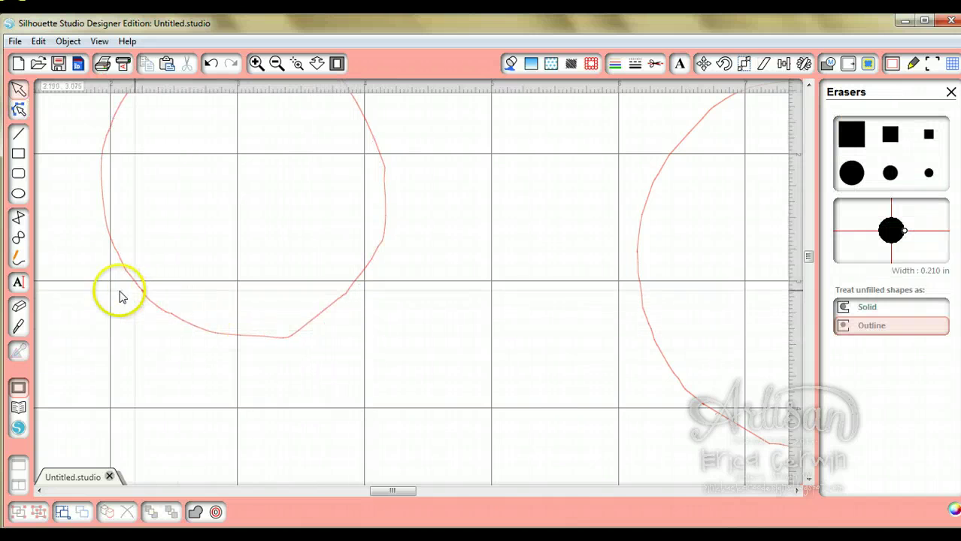
Step: Erase the rough spot on the smaller circle's lower-left edge and join the two open end points
{"action": "left_click", "coordinate": [19, 307]}
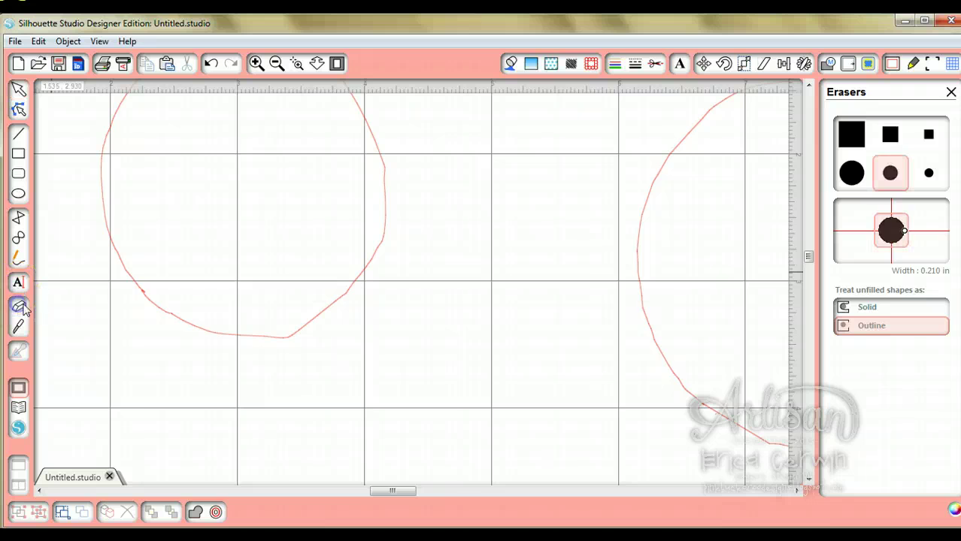
{"action": "left_click", "coordinate": [19, 89]}
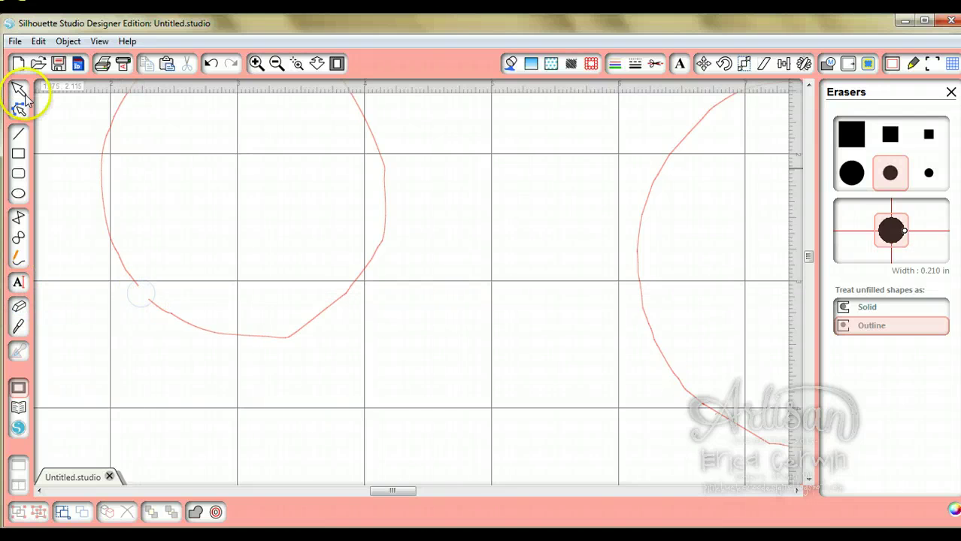
{"action": "left_click", "coordinate": [138, 268]}
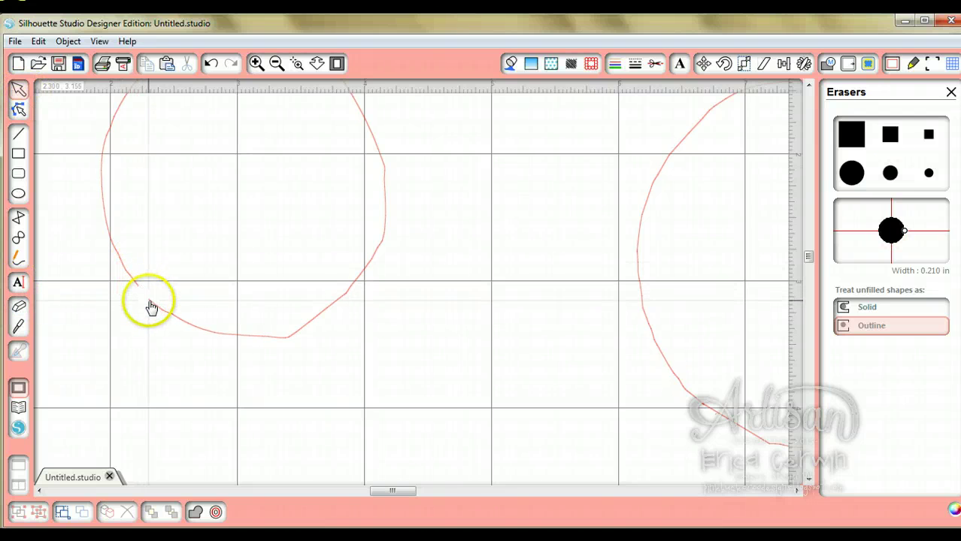
{"action": "double_click", "coordinate": [151, 303]}
{"action": "left_click", "coordinate": [139, 289]}
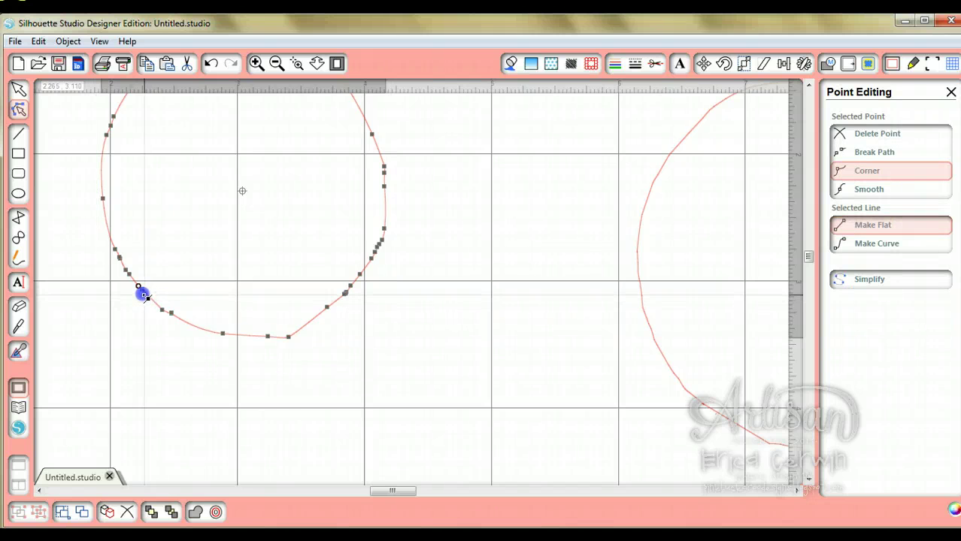
{"action": "key", "text": "ctrl+shift+e"}
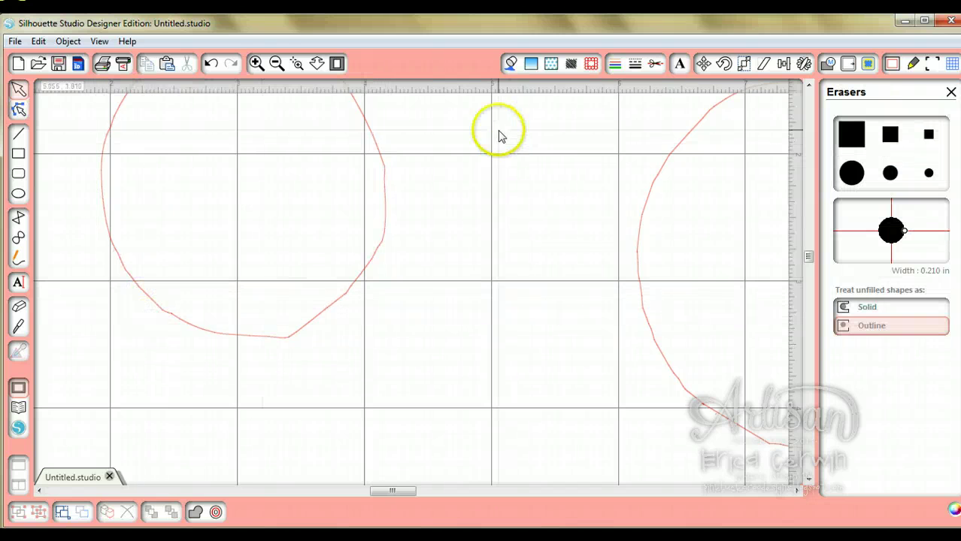
Step: Move the smaller circle to the page's upper-right area, beside the larger circle
{"action": "left_click", "coordinate": [276, 65]}
{"action": "left_click", "coordinate": [277, 65]}
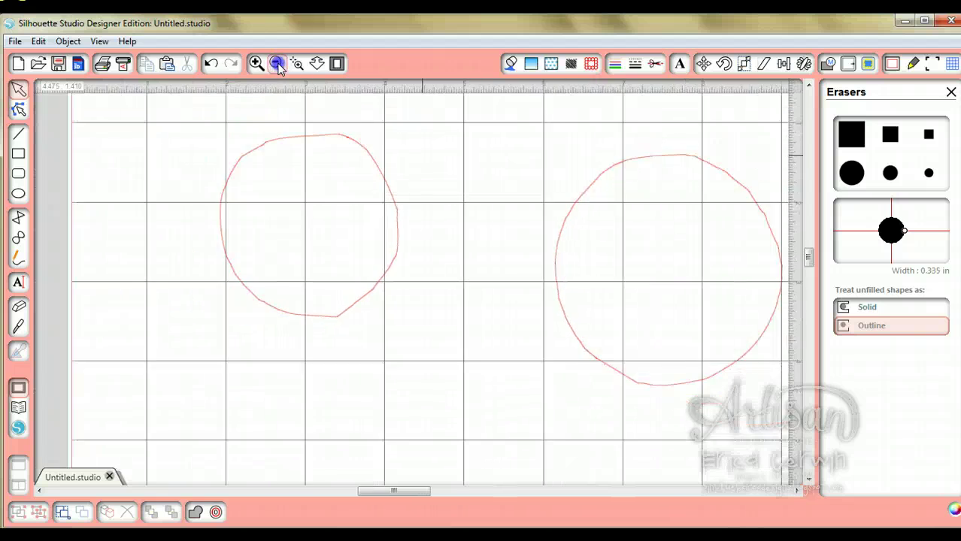
{"action": "left_click", "coordinate": [277, 64]}
{"action": "left_click", "coordinate": [276, 64]}
{"action": "left_click", "coordinate": [276, 64]}
{"action": "left_click", "coordinate": [277, 65]}
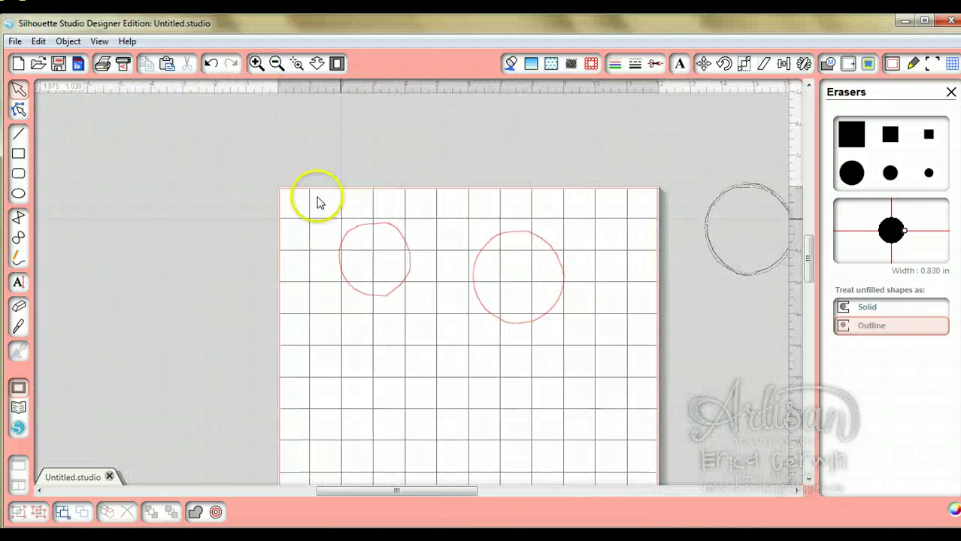
{"action": "left_click_drag", "start_coordinate": [358, 230], "coordinate": [586, 209]}
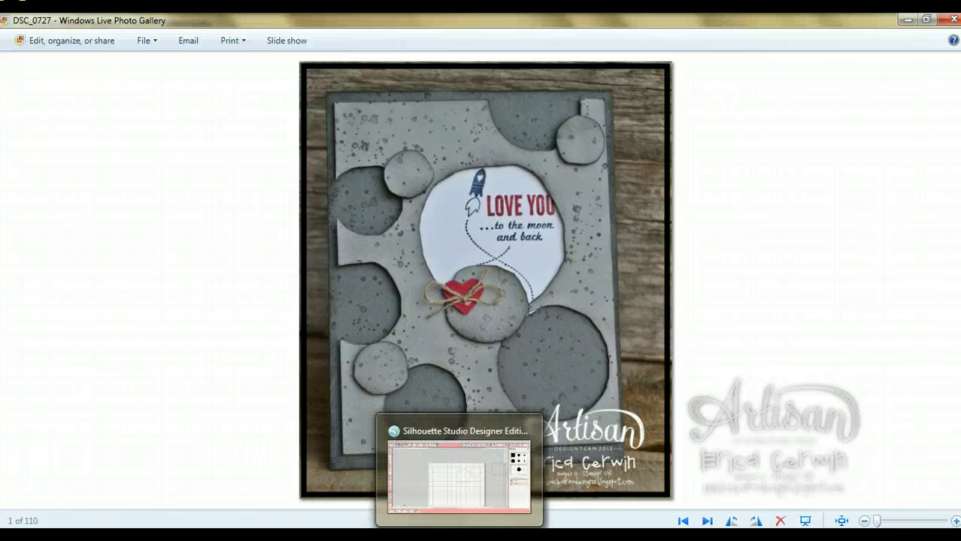
Step: Switch to Silhouette Studio and draw a rectangle about 4.025 by 6.275 in near the page's upper-left corner
{"action": "left_click", "coordinate": [459, 535]}
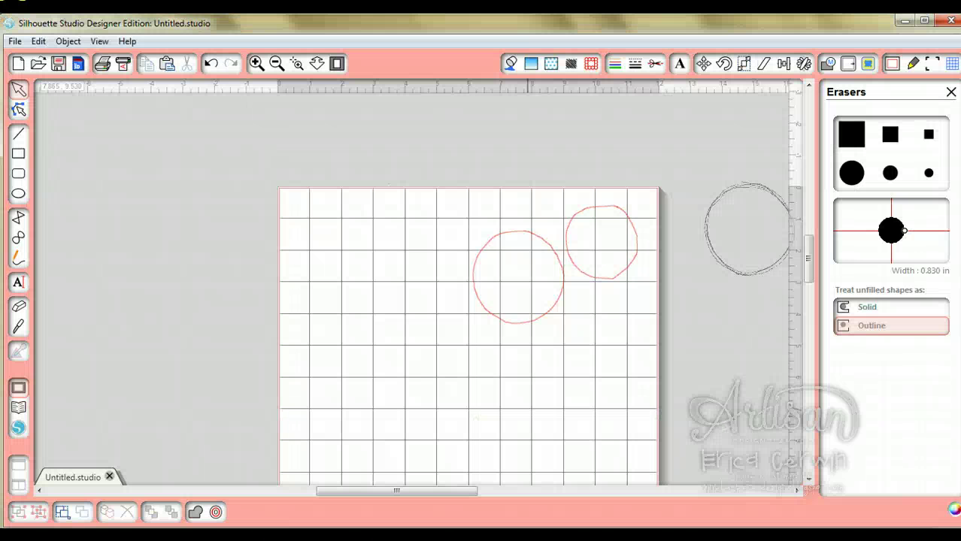
{"action": "left_click", "coordinate": [19, 155]}
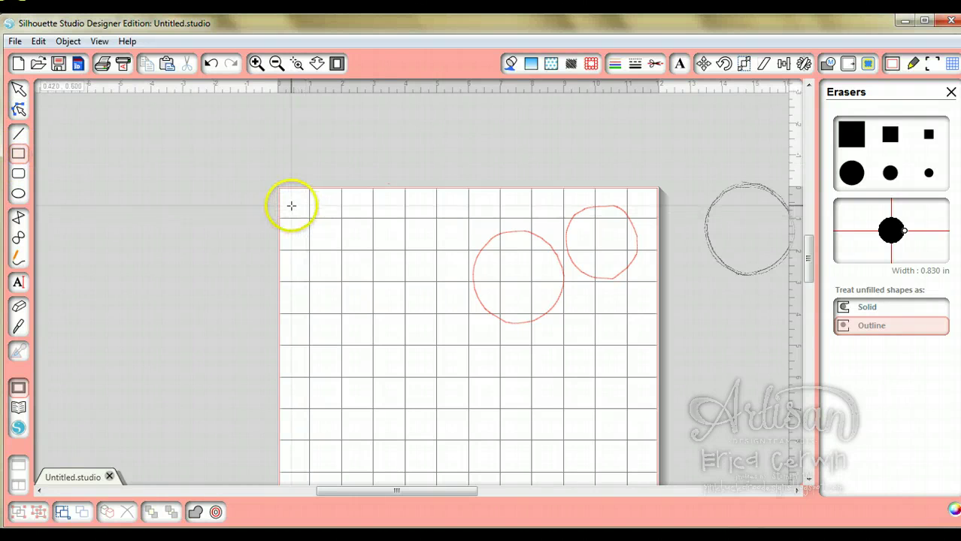
{"action": "mouse_move", "coordinate": [290, 206]}
{"action": "left_mouse_down"}
{"action": "mouse_move", "coordinate": [365, 299]}
{"action": "mouse_move", "coordinate": [401, 368]}
{"action": "mouse_move", "coordinate": [436, 394]}
{"action": "mouse_move", "coordinate": [435, 406]}
{"action": "left_mouse_up"}
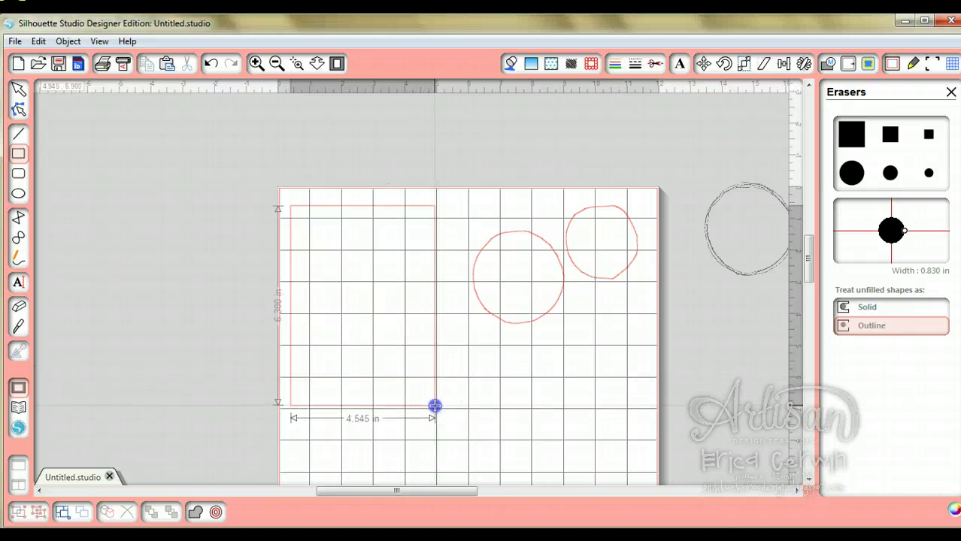
{"action": "left_click_drag", "start_coordinate": [435, 406], "coordinate": [418, 407]}
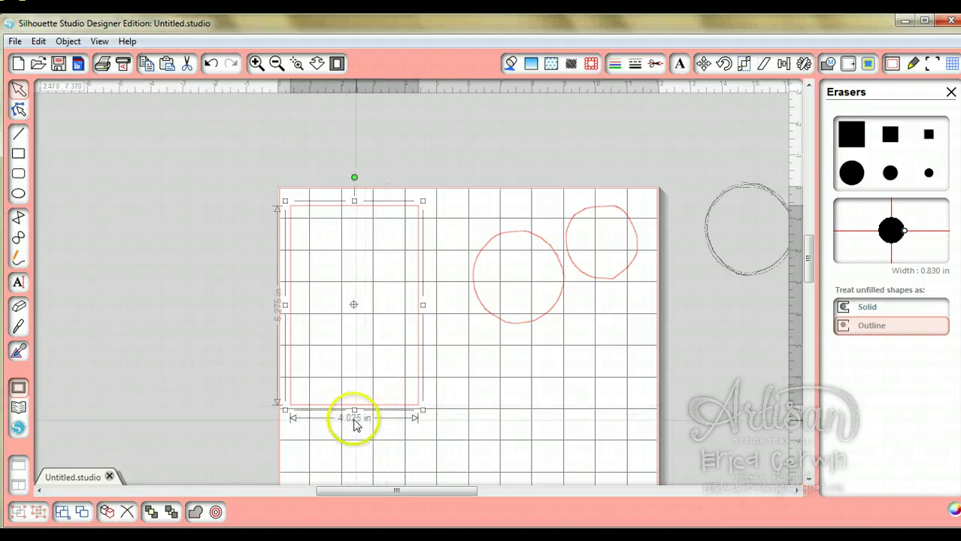
Step: Resize the rectangle to about 4.005 by 5.255 in and move it slightly up and right on the page
{"action": "left_click_drag", "start_coordinate": [423, 410], "coordinate": [423, 411]}
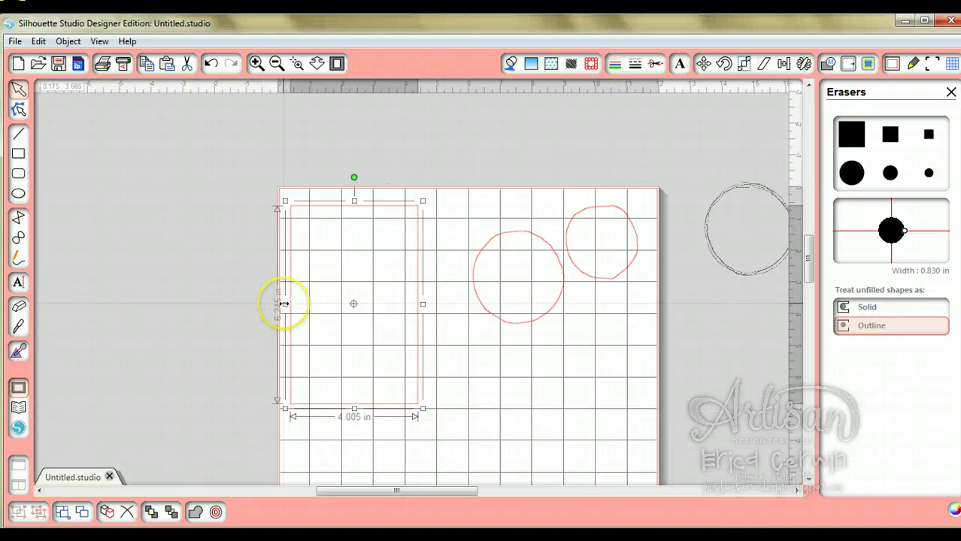
{"action": "left_click_drag", "start_coordinate": [285, 304], "coordinate": [283, 304]}
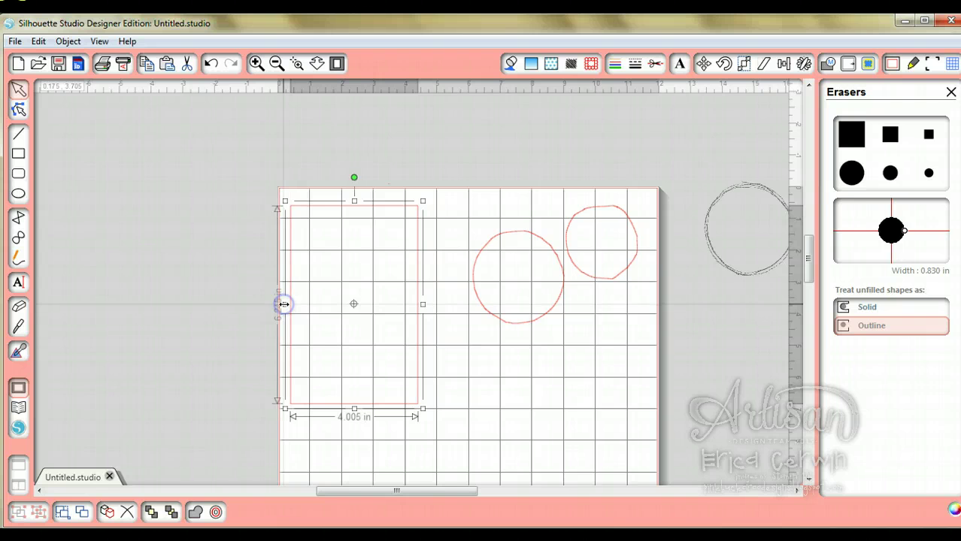
{"action": "left_click_drag", "start_coordinate": [353, 200], "coordinate": [357, 225]}
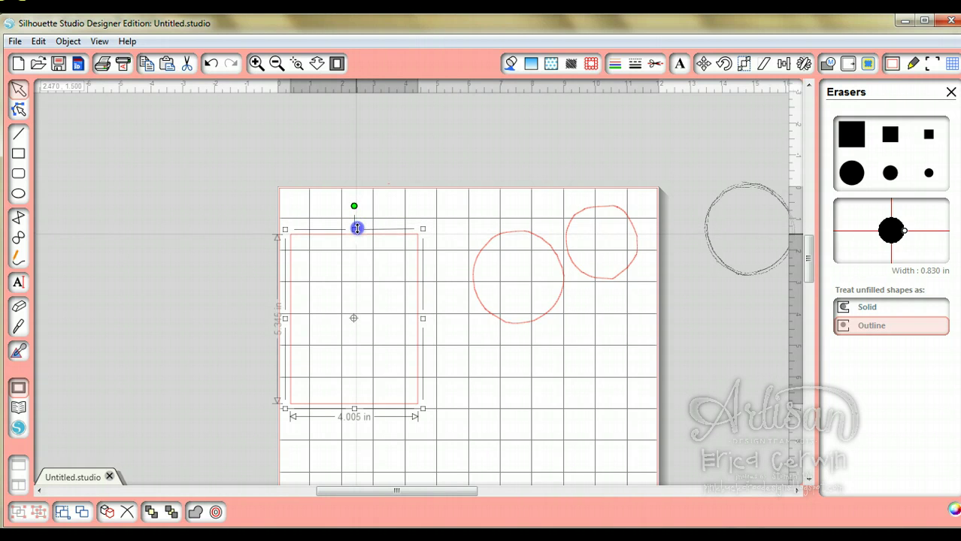
{"action": "left_click_drag", "start_coordinate": [357, 229], "coordinate": [358, 232]}
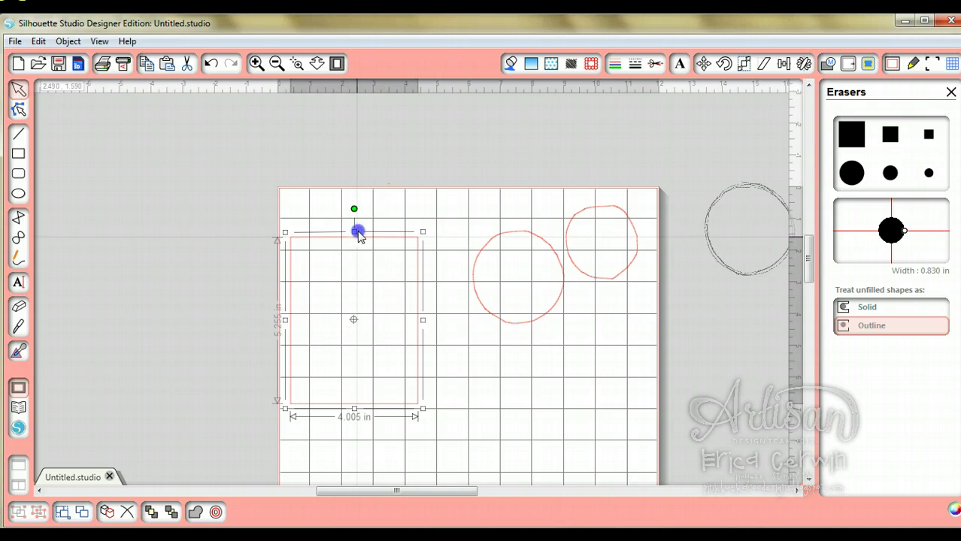
{"action": "left_click_drag", "start_coordinate": [370, 239], "coordinate": [385, 209]}
{"action": "left_click", "coordinate": [485, 384]}
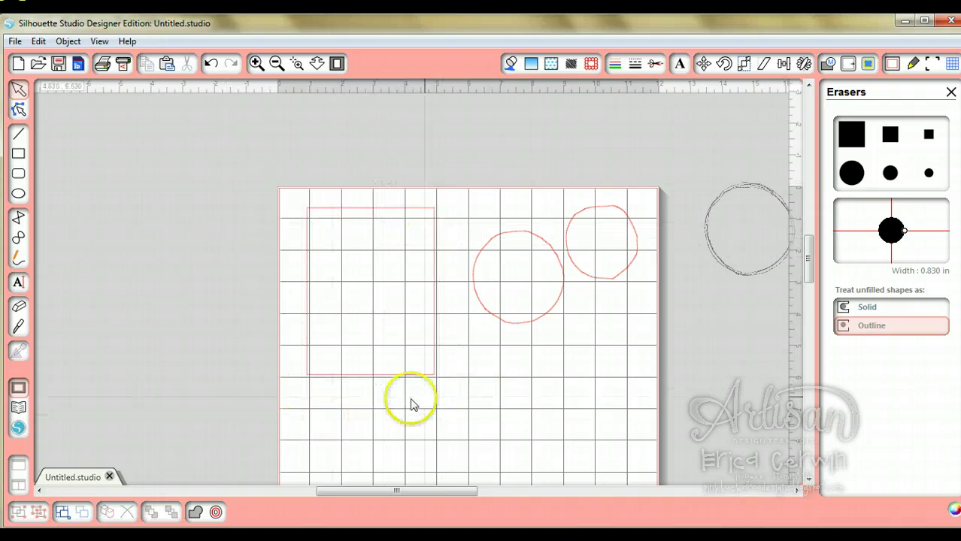
Step: Try to move the larger circle into the rectangle and scale it down to about 2.25 by 2.285 in
{"action": "left_click", "coordinate": [512, 325]}
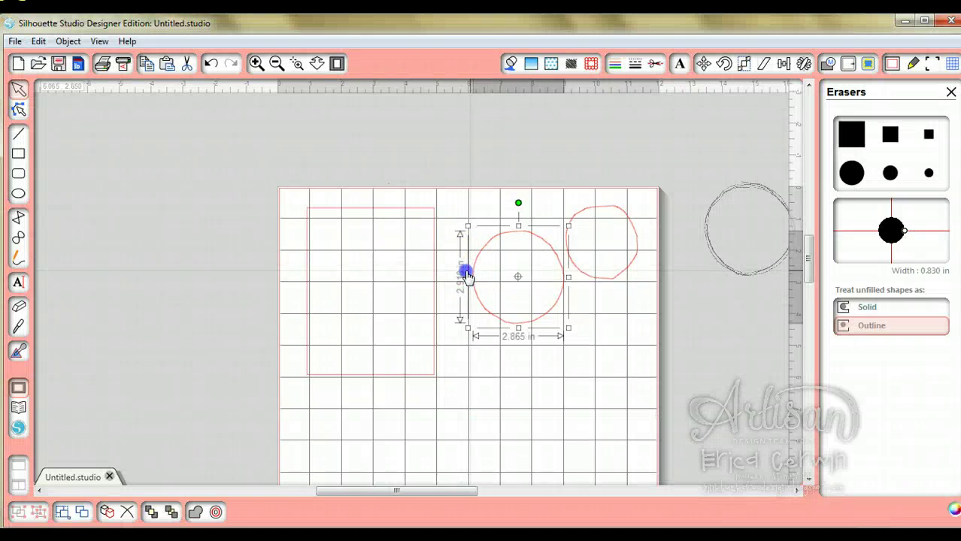
{"action": "left_click_drag", "start_coordinate": [464, 273], "coordinate": [326, 279]}
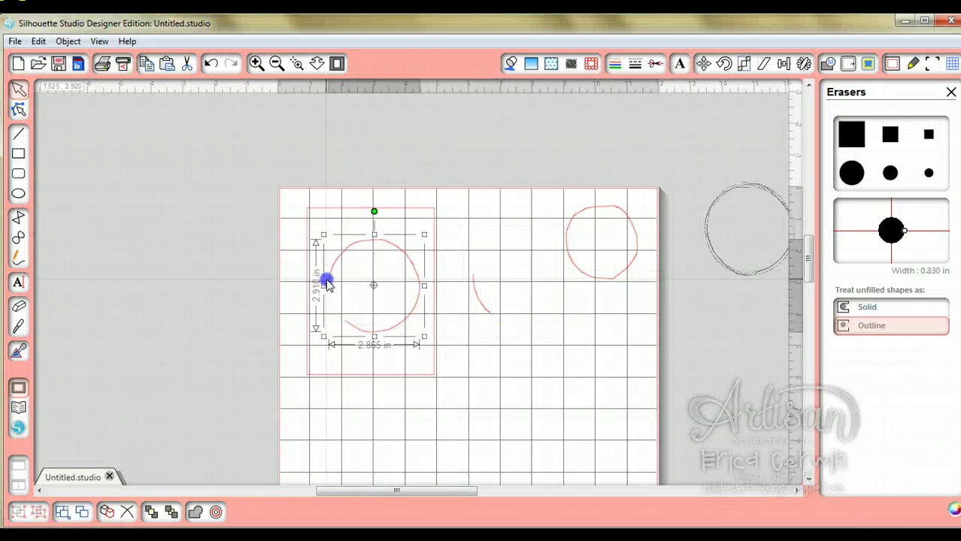
{"action": "left_click_drag", "start_coordinate": [333, 236], "coordinate": [373, 263]}
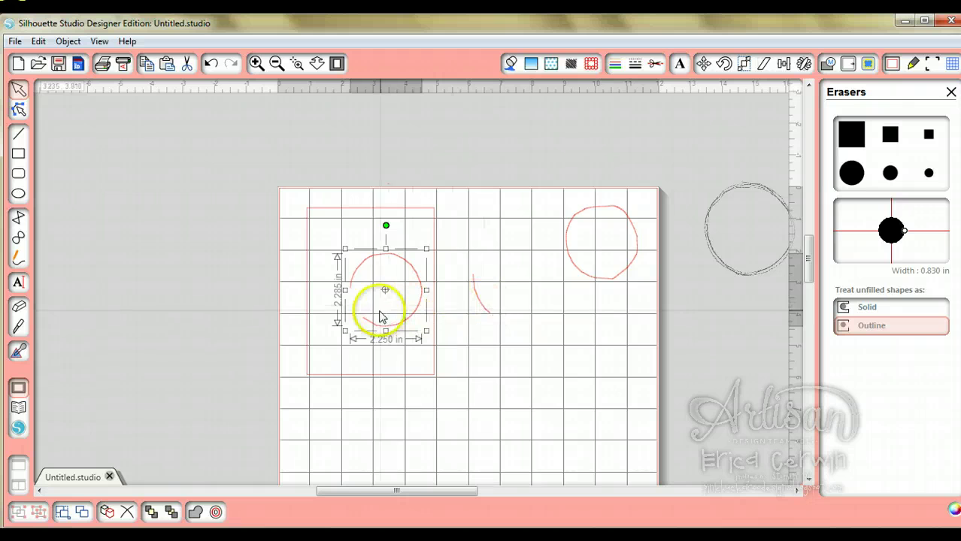
Step: Undo the moves and resizing of the larger circle
{"action": "left_click", "coordinate": [211, 65]}
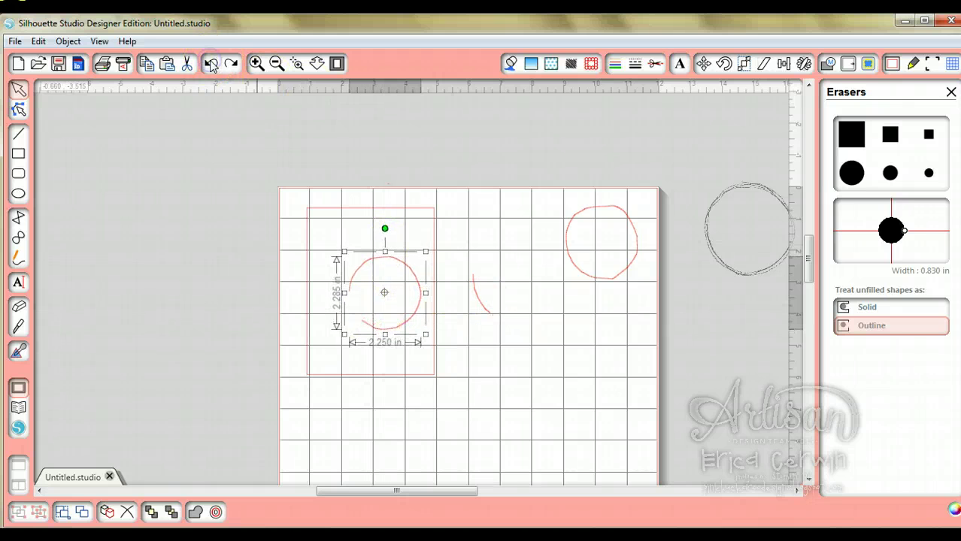
{"action": "left_click", "coordinate": [211, 64]}
{"action": "left_click", "coordinate": [211, 65]}
{"action": "left_click", "coordinate": [211, 65]}
{"action": "left_click", "coordinate": [211, 65]}
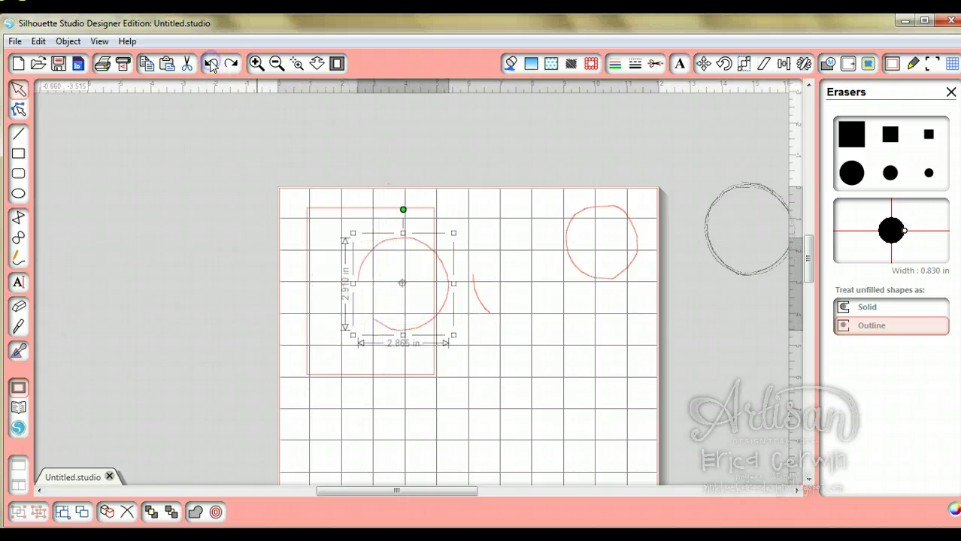
{"action": "left_click", "coordinate": [211, 65]}
{"action": "left_click", "coordinate": [211, 64]}
{"action": "left_click", "coordinate": [211, 65]}
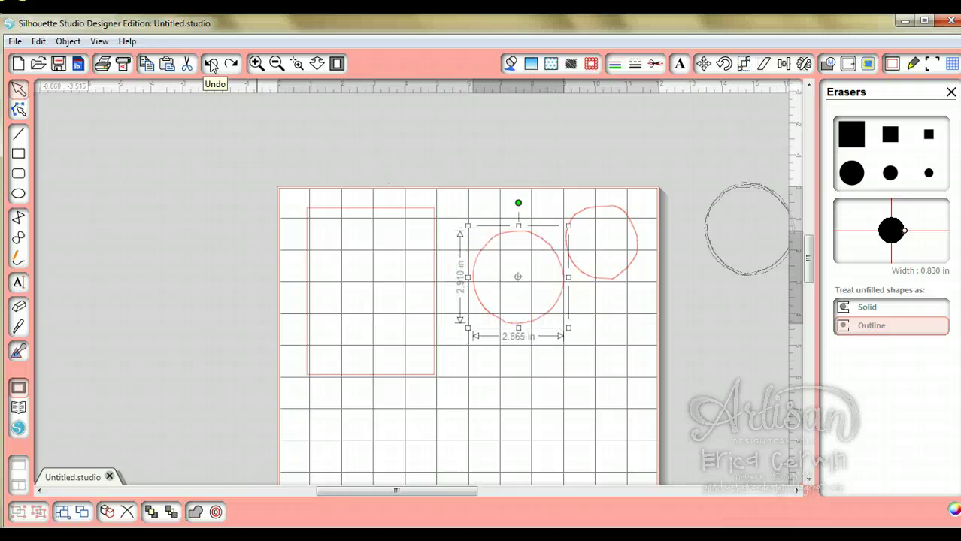
Step: Select all outline pieces of the larger circle together and weld them
{"action": "left_click", "coordinate": [447, 213]}
{"action": "left_click_drag", "start_coordinate": [475, 238], "coordinate": [560, 336]}
{"action": "left_click", "coordinate": [493, 282]}
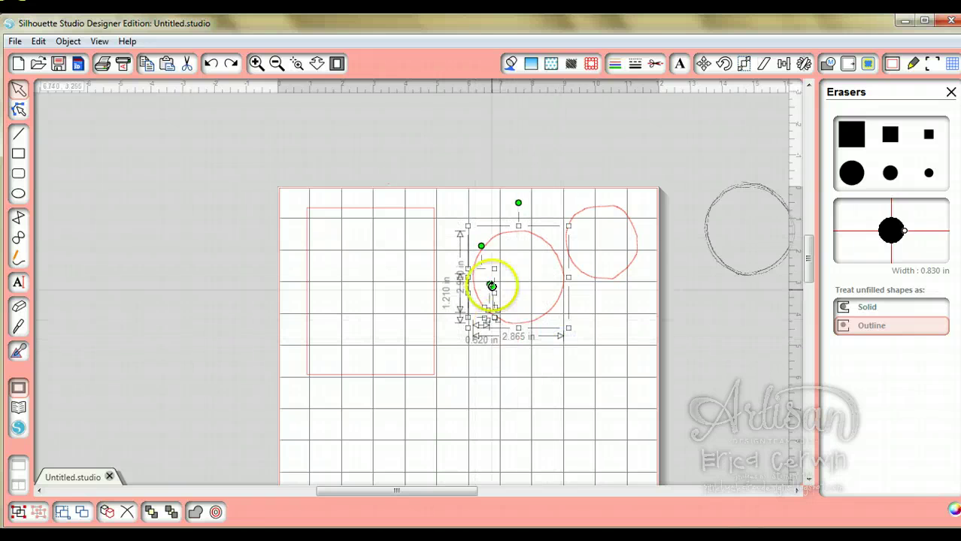
{"action": "right_click", "coordinate": [489, 311]}
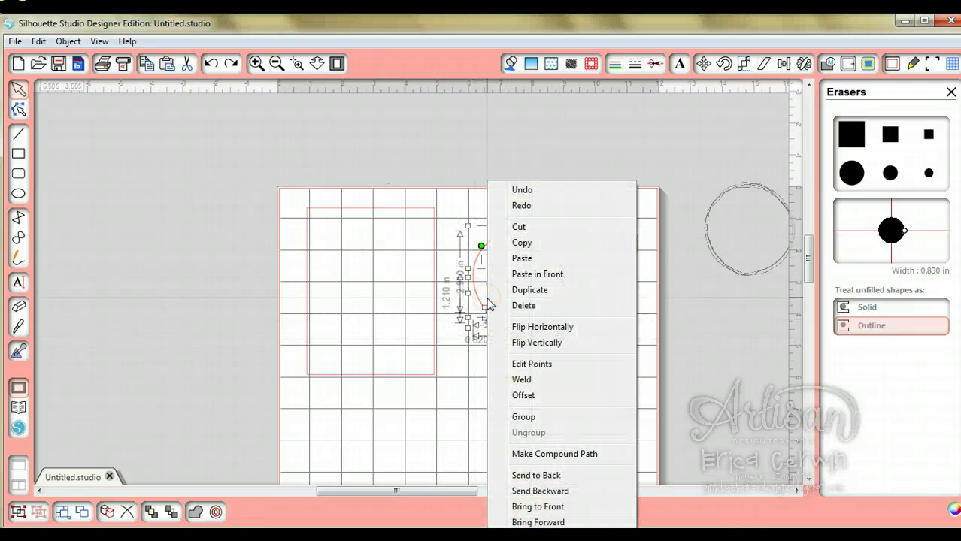
{"action": "left_click", "coordinate": [522, 381]}
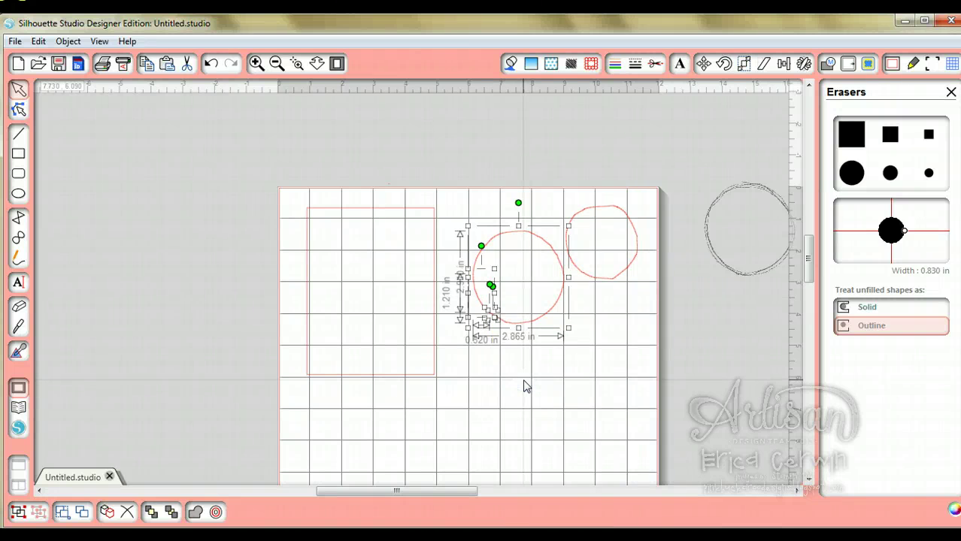
{"action": "left_click", "coordinate": [513, 332]}
{"action": "right_click", "coordinate": [511, 331]}
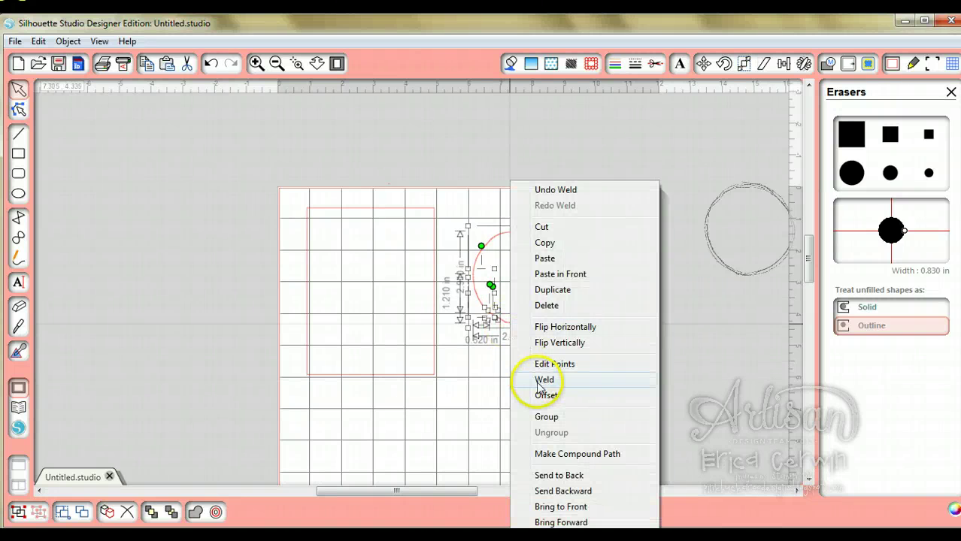
{"action": "left_click", "coordinate": [539, 382]}
Step: Try to move the larger circle slightly down as one piece, and undo the move
{"action": "left_click", "coordinate": [564, 365]}
{"action": "left_click", "coordinate": [534, 315]}
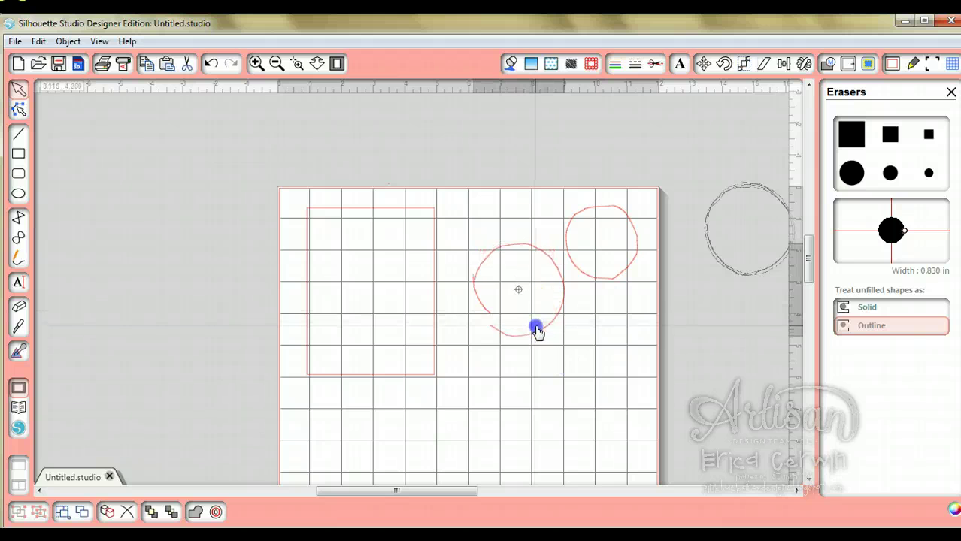
{"action": "left_click", "coordinate": [234, 74]}
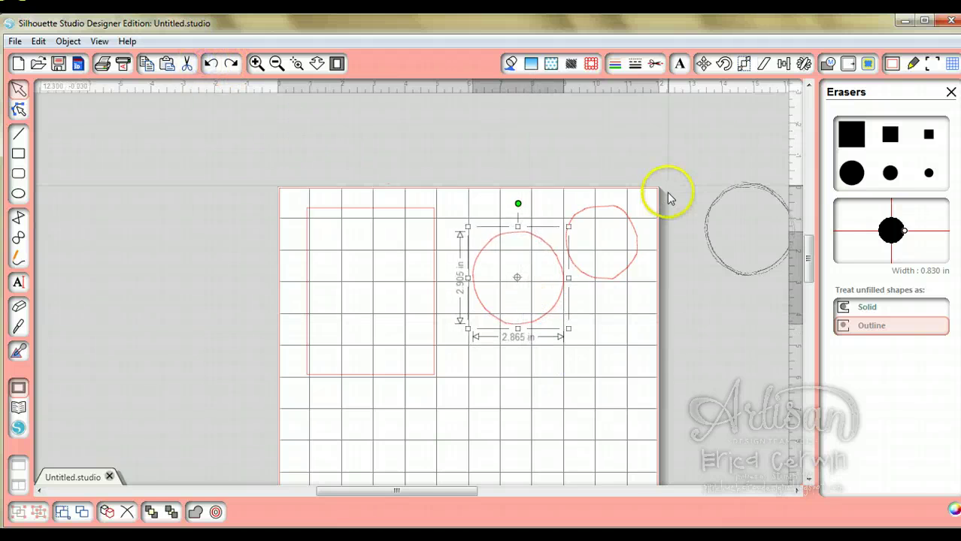
Step: Move the smaller circle clear of the larger circle, and try to weld all of the larger circle's outline pieces together
{"action": "mouse_move", "coordinate": [663, 197]}
{"action": "left_mouse_down"}
{"action": "mouse_move", "coordinate": [631, 230]}
{"action": "mouse_move", "coordinate": [644, 221]}
{"action": "left_mouse_up"}
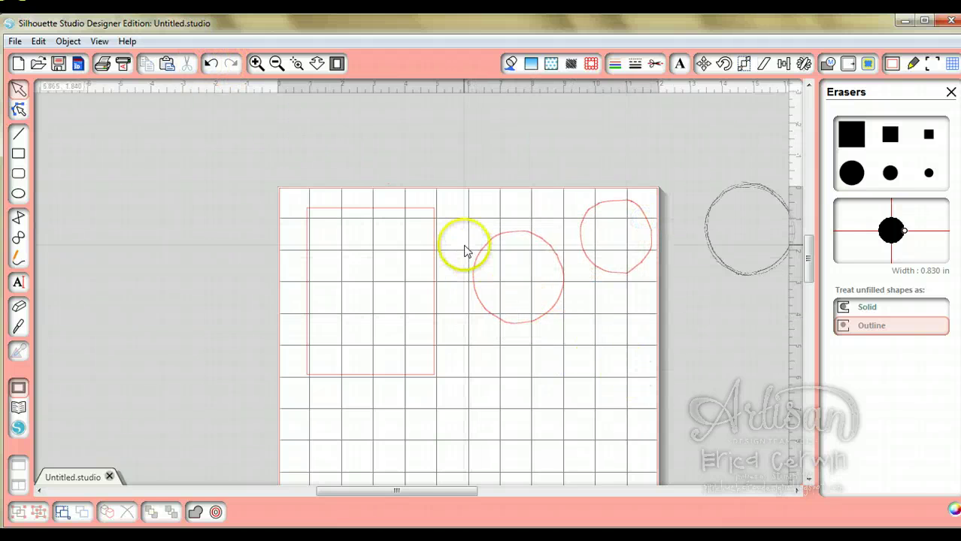
{"action": "left_click_drag", "start_coordinate": [466, 248], "coordinate": [573, 367]}
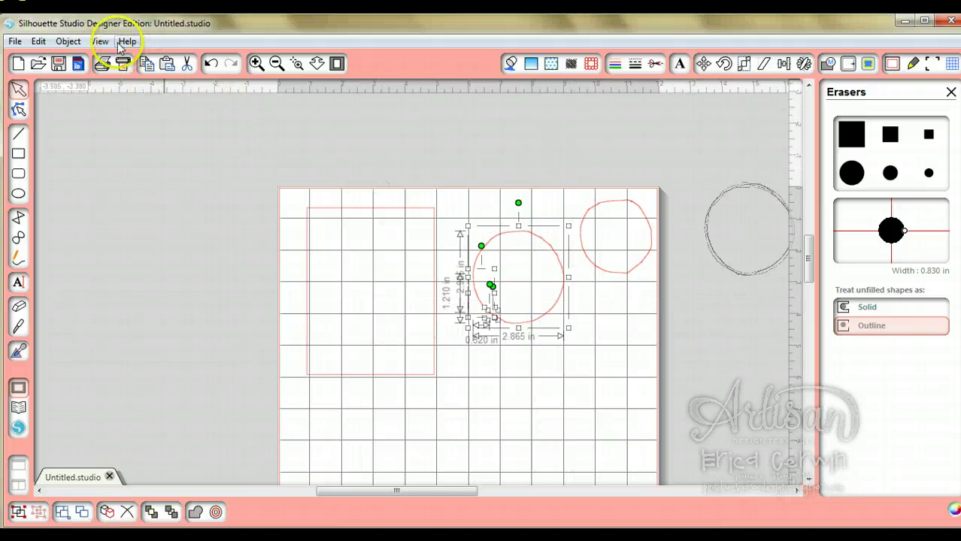
{"action": "left_click", "coordinate": [68, 41]}
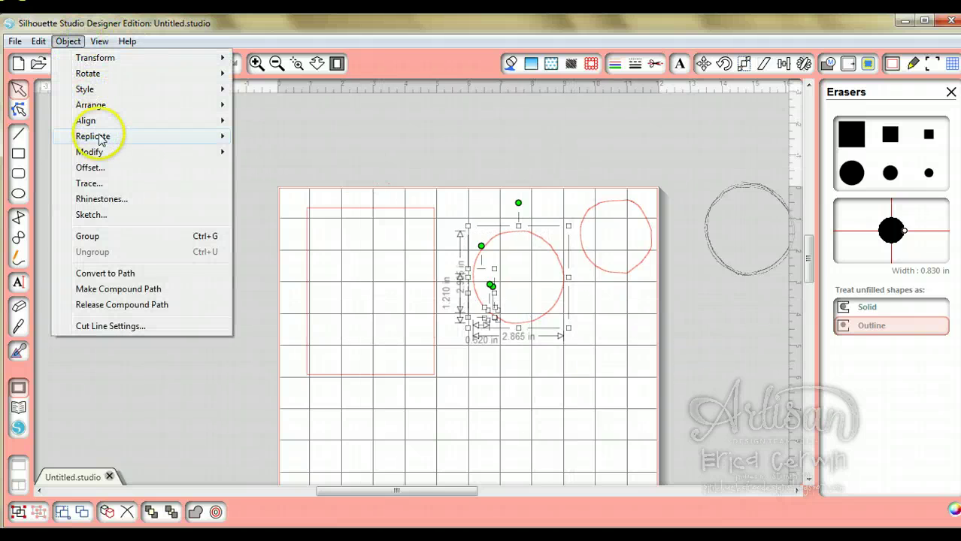
{"action": "mouse_move", "coordinate": [118, 150]}
{"action": "left_click", "coordinate": [264, 155]}
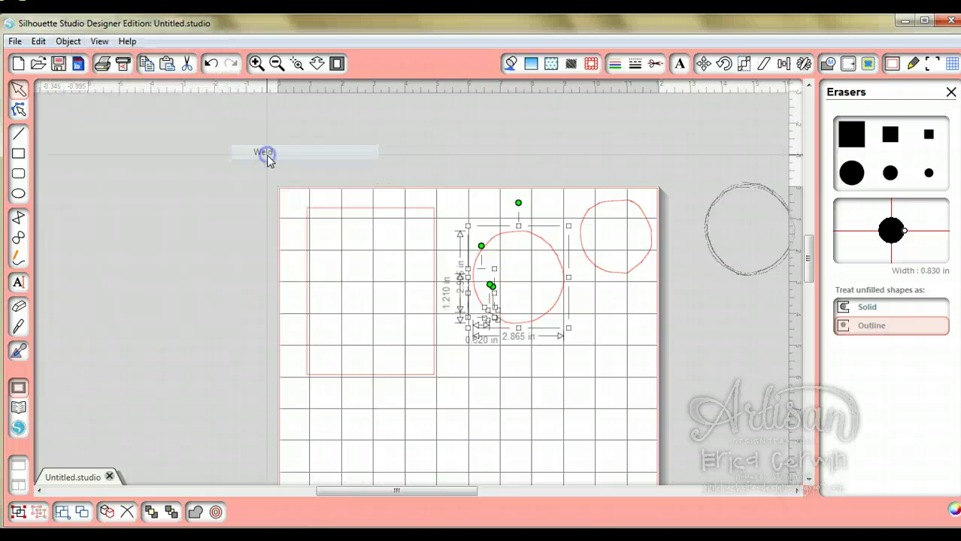
{"action": "left_click", "coordinate": [538, 383]}
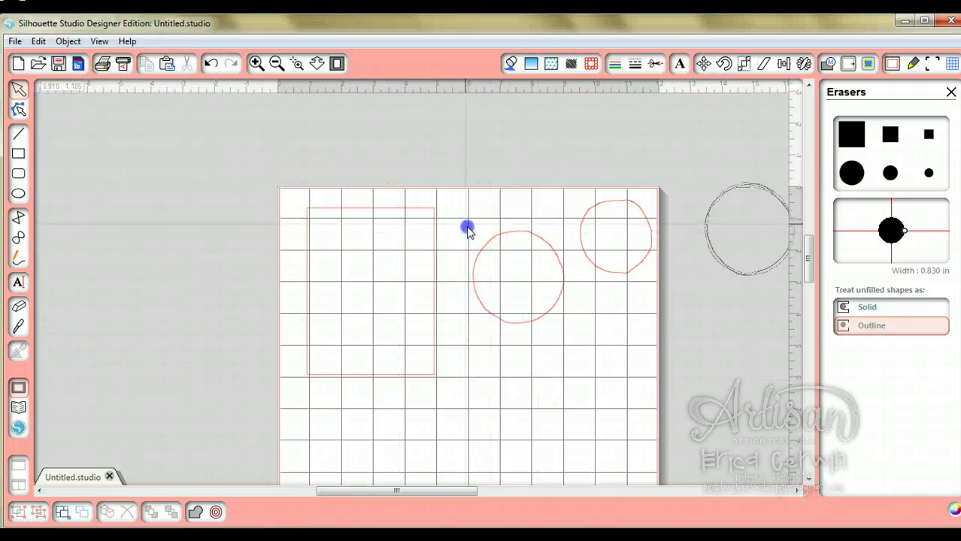
Step: Group the larger circle's outline pieces and place the circle inside the rectangle, scaled down to about 2.24 by 2.27 in
{"action": "left_click_drag", "start_coordinate": [467, 225], "coordinate": [551, 350]}
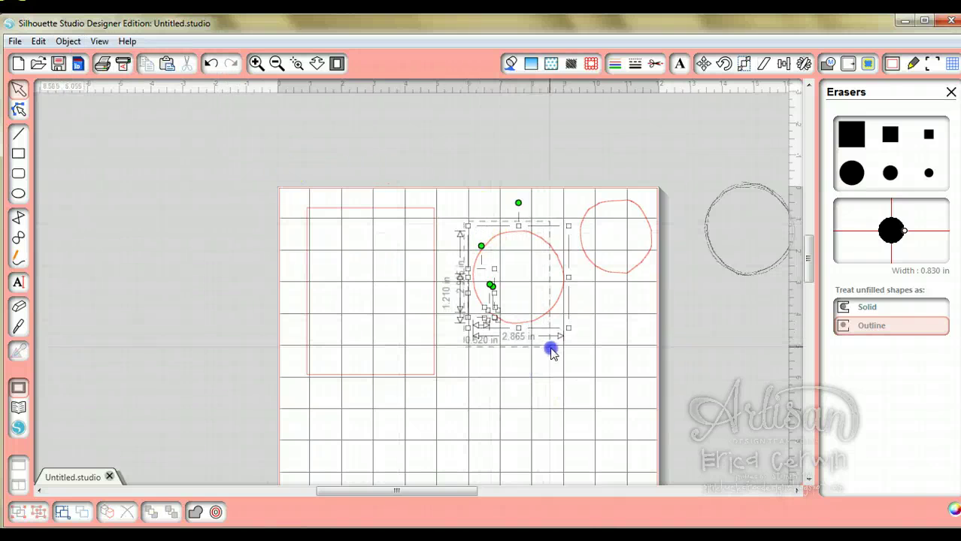
{"action": "left_click", "coordinate": [20, 512]}
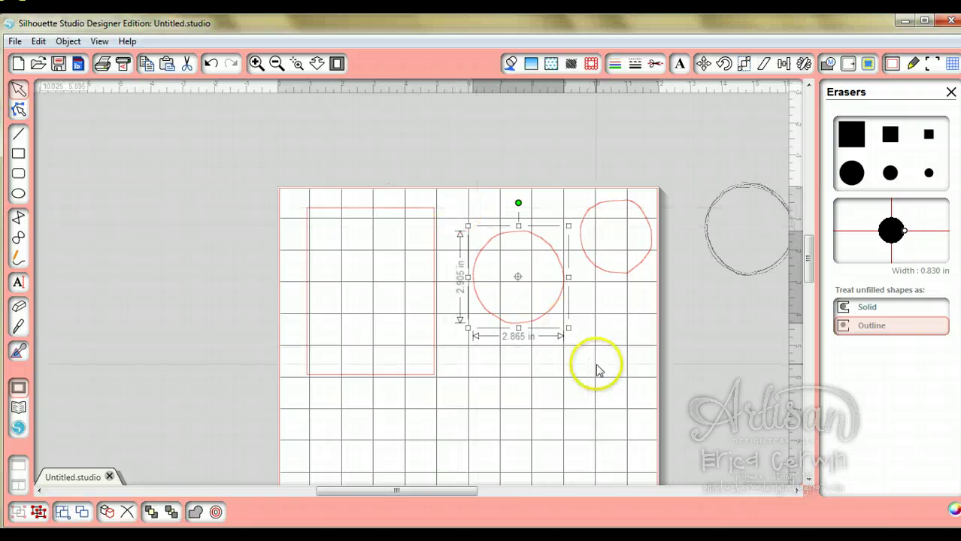
{"action": "mouse_move", "coordinate": [543, 322]}
{"action": "left_mouse_down"}
{"action": "mouse_move", "coordinate": [488, 352]}
{"action": "mouse_move", "coordinate": [412, 354]}
{"action": "mouse_move", "coordinate": [406, 341]}
{"action": "mouse_move", "coordinate": [427, 341]}
{"action": "mouse_move", "coordinate": [395, 326]}
{"action": "mouse_move", "coordinate": [404, 343]}
{"action": "left_mouse_up"}
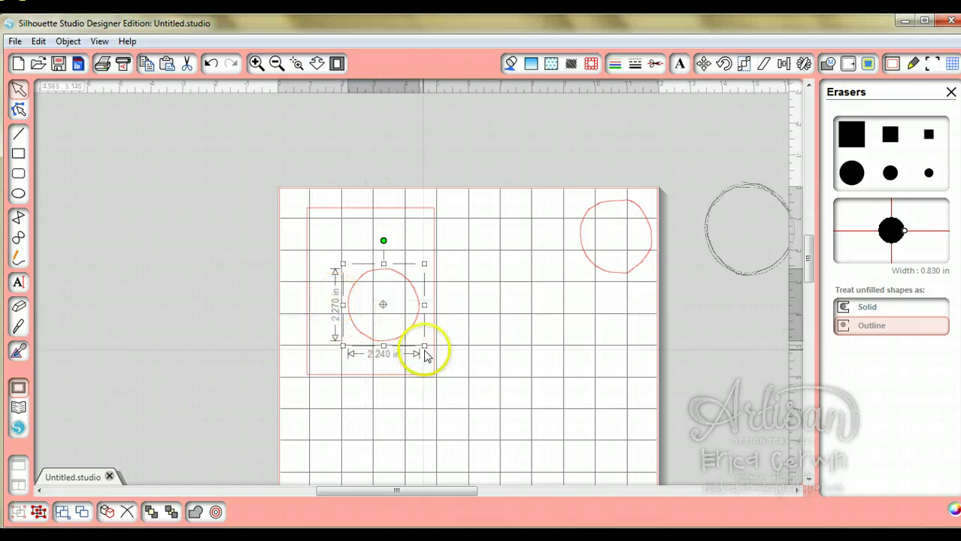
{"action": "left_click", "coordinate": [474, 341]}
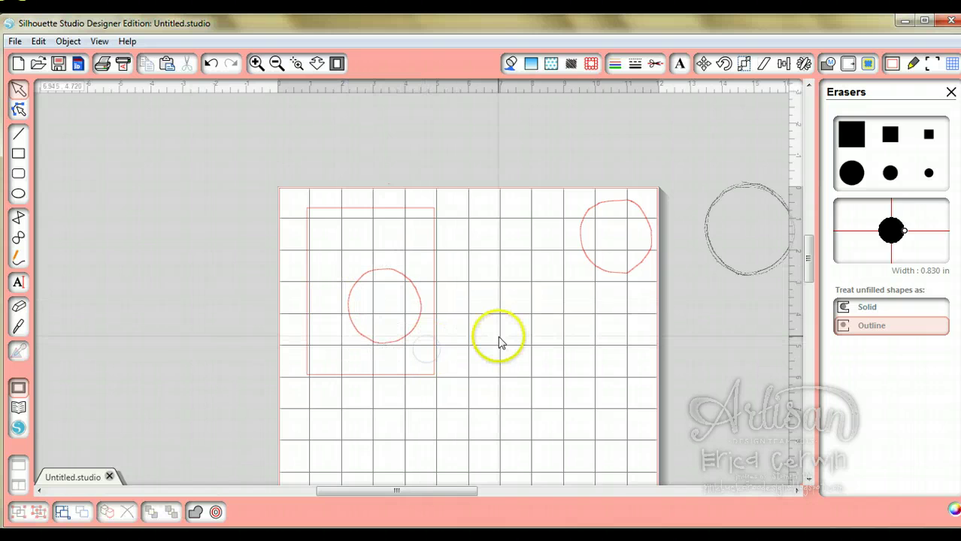
Step: Scale the smaller circle to about 1.475 by 1.52 in in the rectangle's upper-left corner, and place a shrunken copy beside it
{"action": "left_click_drag", "start_coordinate": [613, 279], "coordinate": [359, 261]}
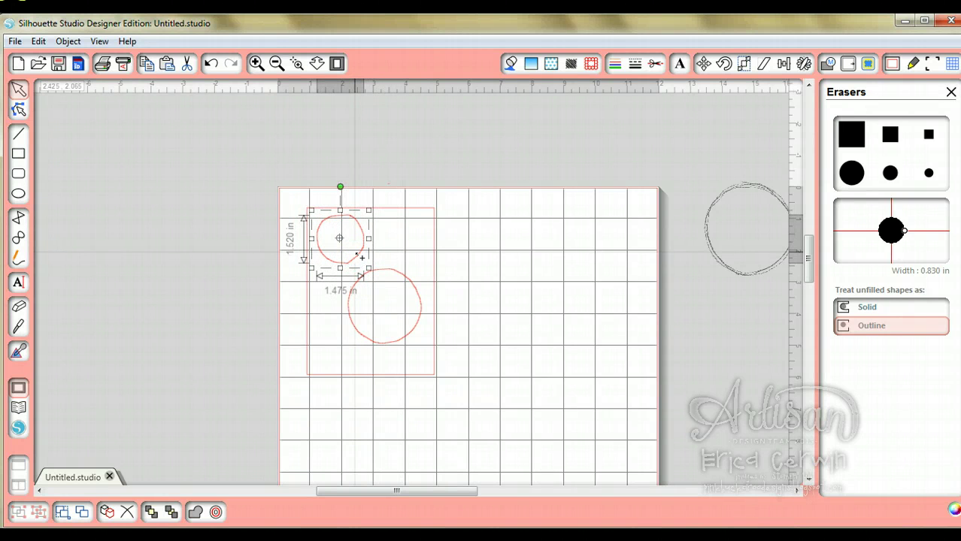
{"action": "key", "text": "ctrl+d"}
{"action": "left_click_drag", "start_coordinate": [374, 252], "coordinate": [394, 239]}
{"action": "left_click", "coordinate": [508, 275]}
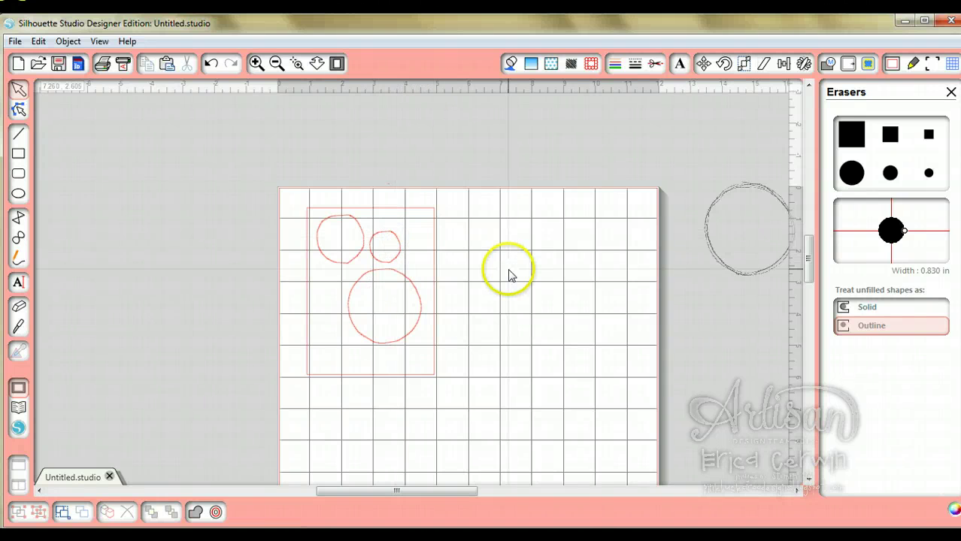
Step: Paste a 1.475 by 1.52 in copy of the circle overlapping the rectangle's lower-left corner
{"action": "key", "text": "ctrl+v"}
{"action": "left_click_drag", "start_coordinate": [408, 305], "coordinate": [350, 383]}
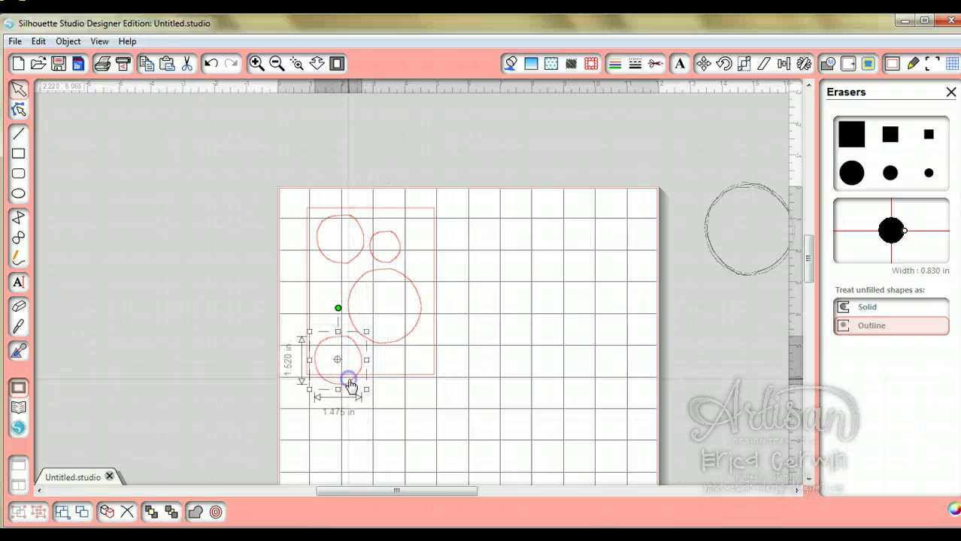
{"action": "left_click", "coordinate": [418, 429]}
Step: Paste two more circle copies, shrink them, and place one across the rectangle's left edge and one across its lower right edge
{"action": "key", "text": "ctrl+v"}
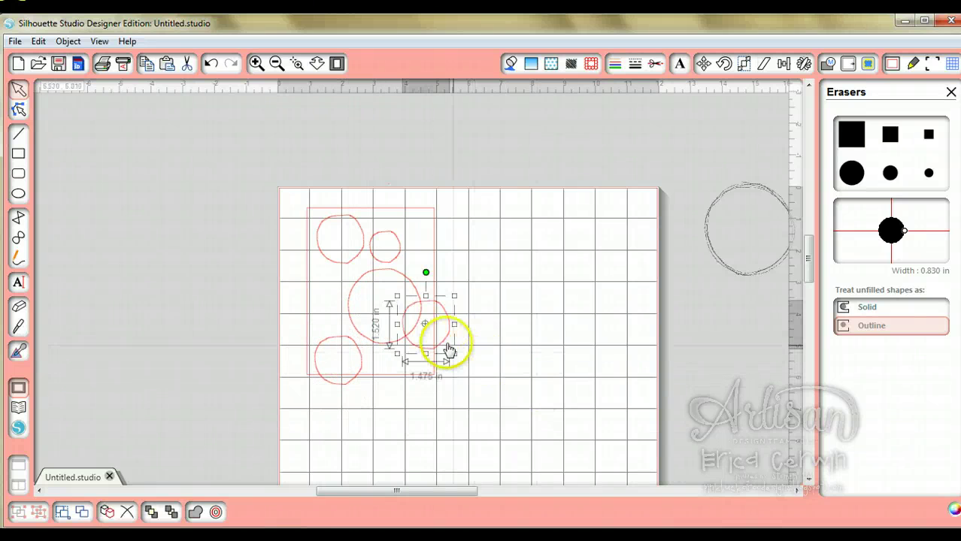
{"action": "left_click_drag", "start_coordinate": [444, 344], "coordinate": [540, 305]}
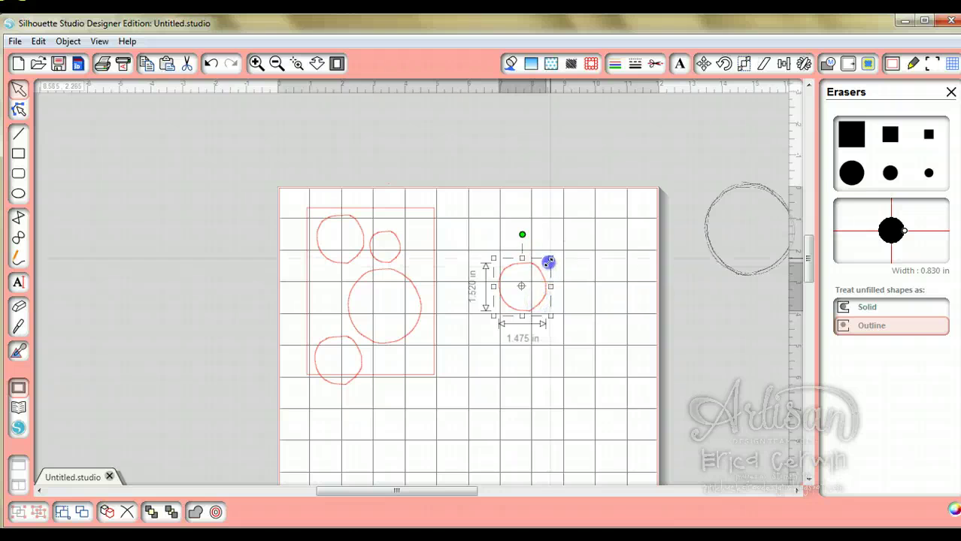
{"action": "left_click_drag", "start_coordinate": [550, 261], "coordinate": [328, 286]}
{"action": "left_click", "coordinate": [489, 336]}
{"action": "key", "text": "ctrl+v"}
{"action": "left_click", "coordinate": [510, 277]}
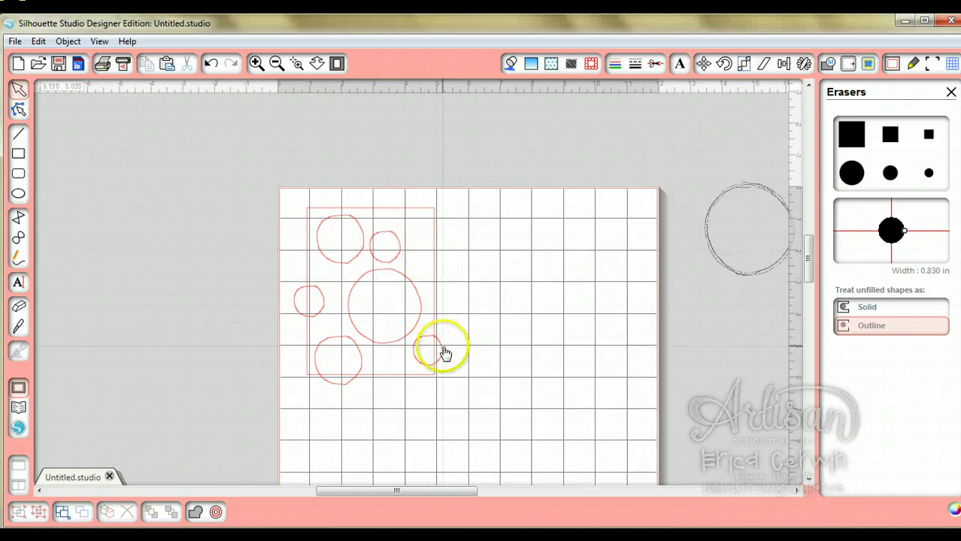
Step: Paste two 1.475 by 1.52 in circle copies outside the rectangle on its right side, one above the other
{"action": "left_click", "coordinate": [506, 276]}
{"action": "key", "text": "ctrl+v"}
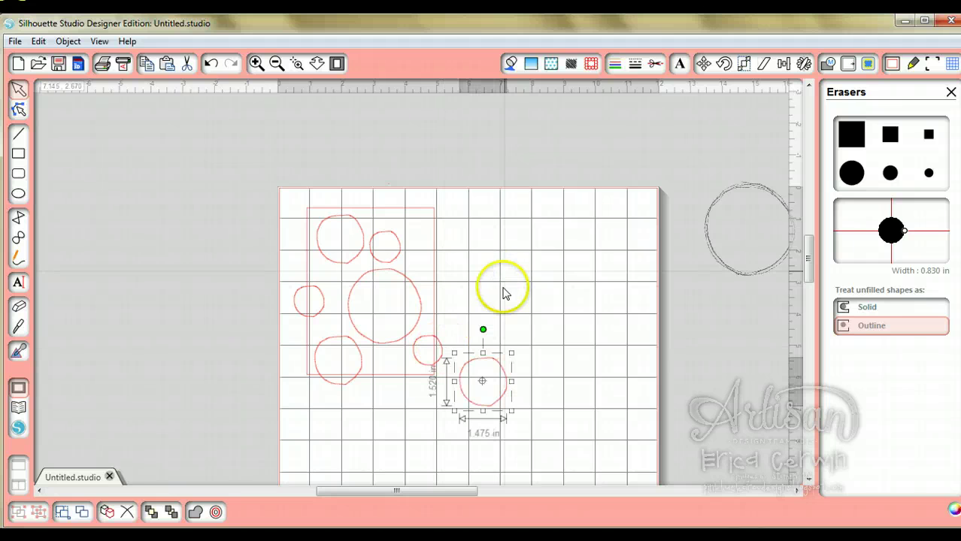
{"action": "left_click_drag", "start_coordinate": [490, 366], "coordinate": [494, 222]}
{"action": "left_click", "coordinate": [546, 339]}
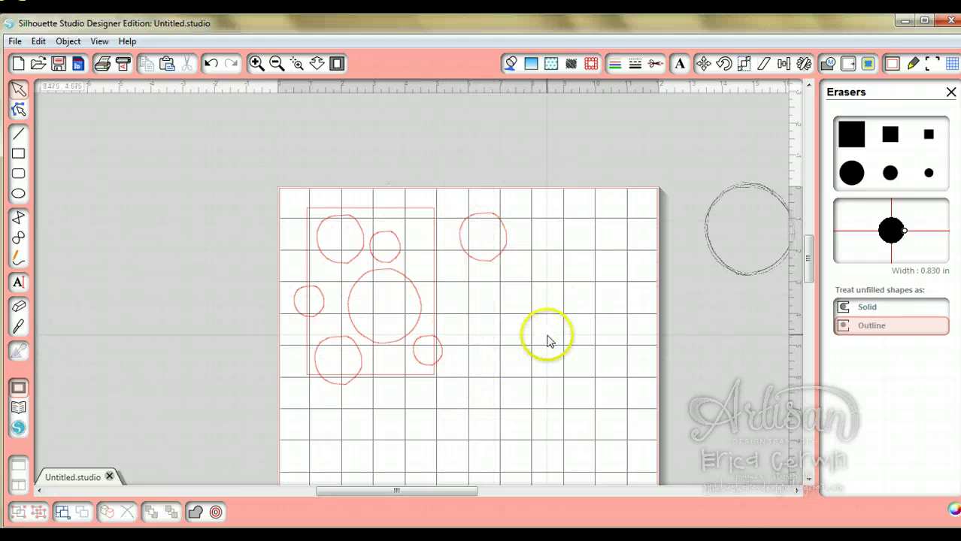
{"action": "key", "text": "ctrl+v"}
{"action": "left_click_drag", "start_coordinate": [532, 405], "coordinate": [500, 286]}
{"action": "left_click", "coordinate": [532, 294]}
Step: Paste another circle copy and shrink it beside the two loose circles, and scale down the upper loose circle
{"action": "key", "text": "ctrl+v"}
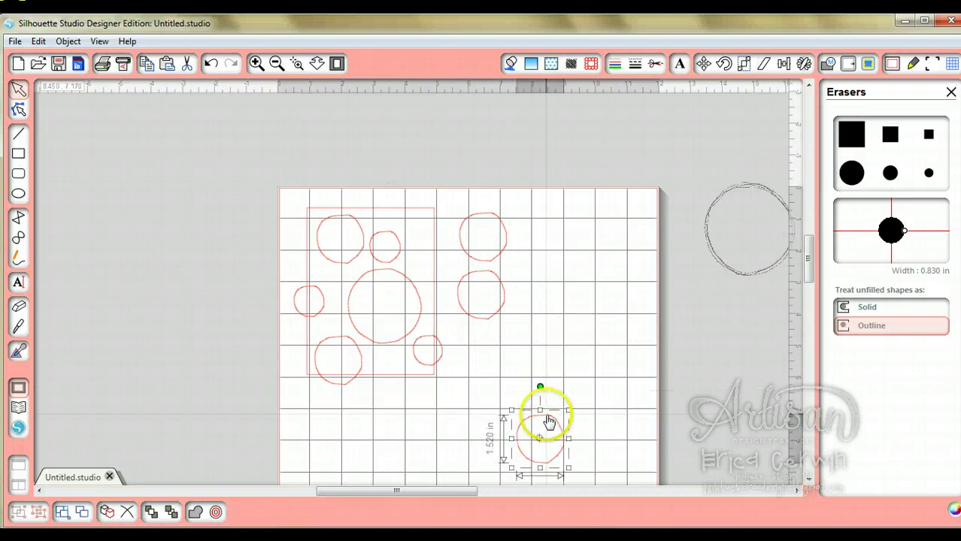
{"action": "left_click_drag", "start_coordinate": [548, 419], "coordinate": [557, 269]}
{"action": "left_click", "coordinate": [496, 249]}
{"action": "left_click_drag", "start_coordinate": [512, 207], "coordinate": [503, 219]}
{"action": "left_click", "coordinate": [529, 337]}
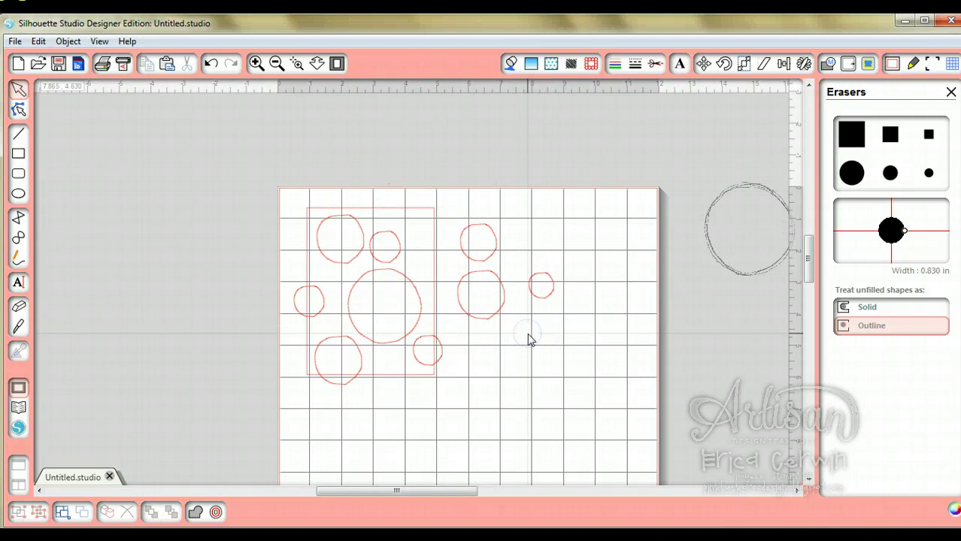
Step: Add two shrunken circle copies above and below the small loose circle, sizing the upper one about 0.8 by 0.825 in
{"action": "key", "text": "ctrl+v"}
{"action": "left_click_drag", "start_coordinate": [564, 455], "coordinate": [550, 230]}
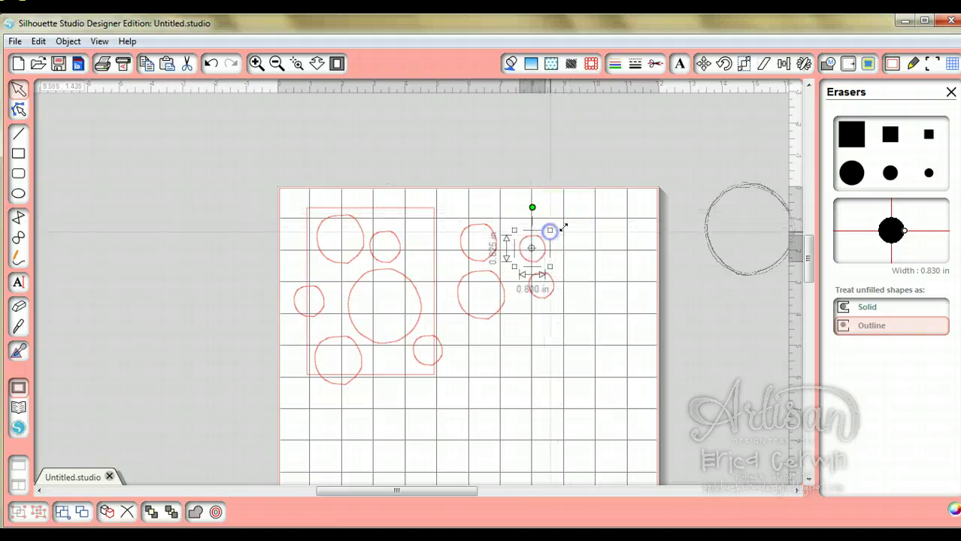
{"action": "left_click", "coordinate": [569, 333]}
{"action": "key", "text": "ctrl+v"}
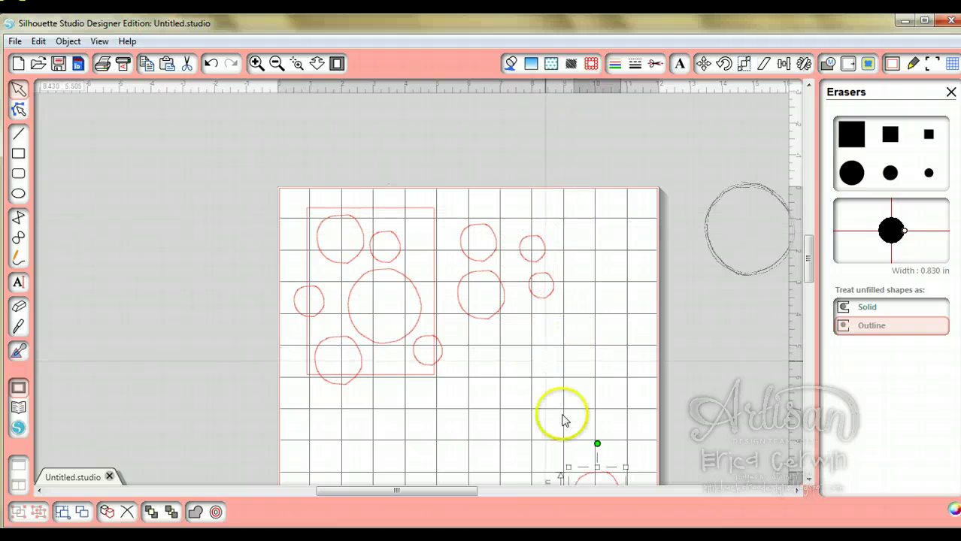
{"action": "left_click_drag", "start_coordinate": [594, 474], "coordinate": [528, 322]}
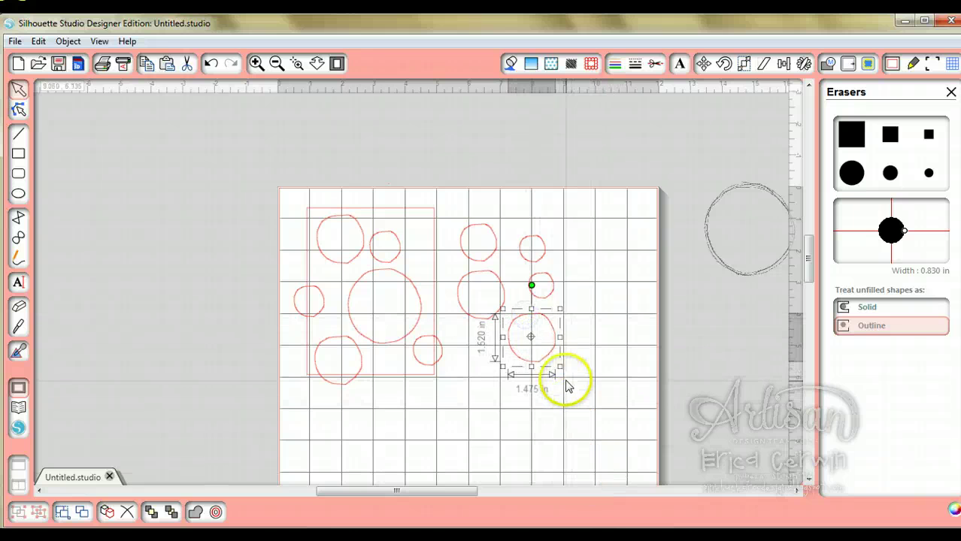
{"action": "left_click_drag", "start_coordinate": [559, 366], "coordinate": [538, 343]}
{"action": "left_click", "coordinate": [565, 351]}
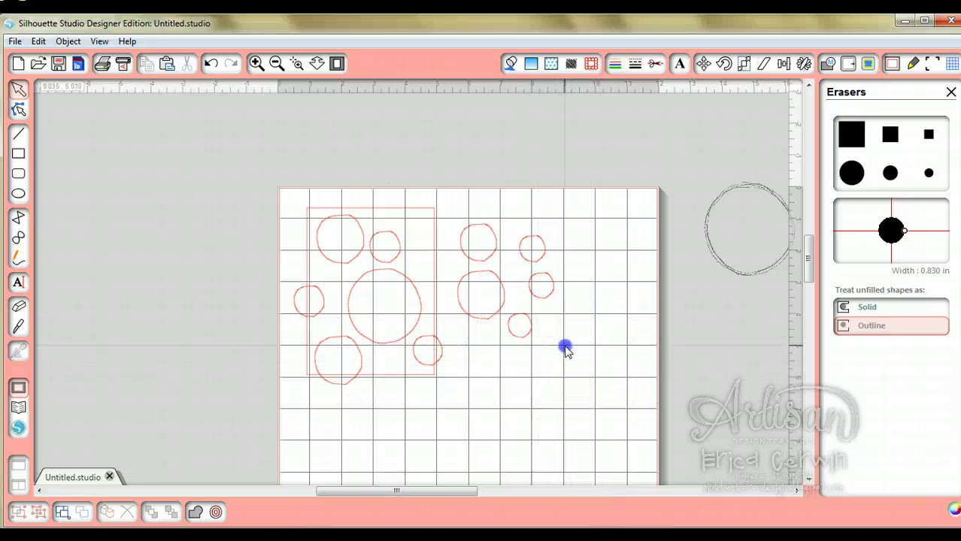
Step: Return from the card photo to Silhouette Studio and erase the left-edge circle's arc outside the rectangle and the rectangle's edge inside that circle
{"action": "left_click", "coordinate": [257, 63]}
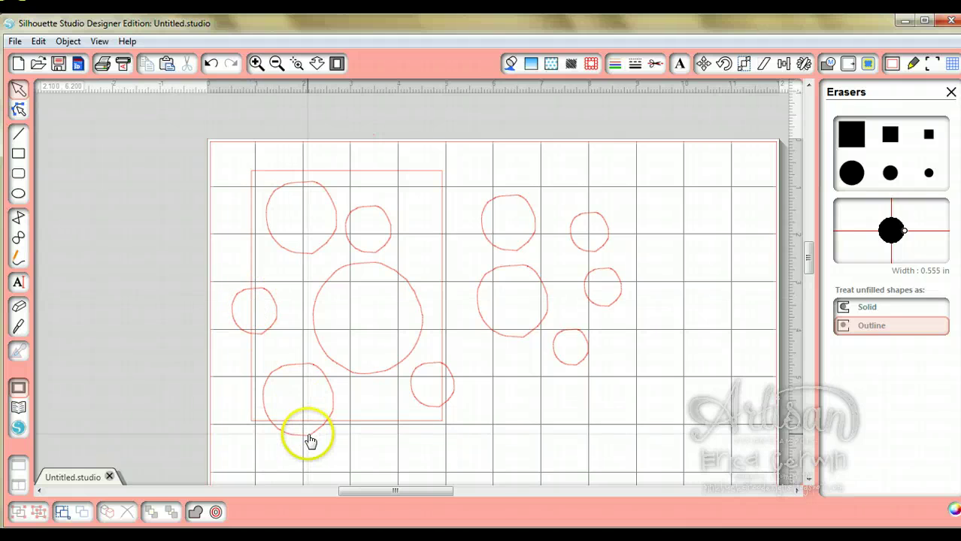
{"action": "left_click", "coordinate": [248, 340]}
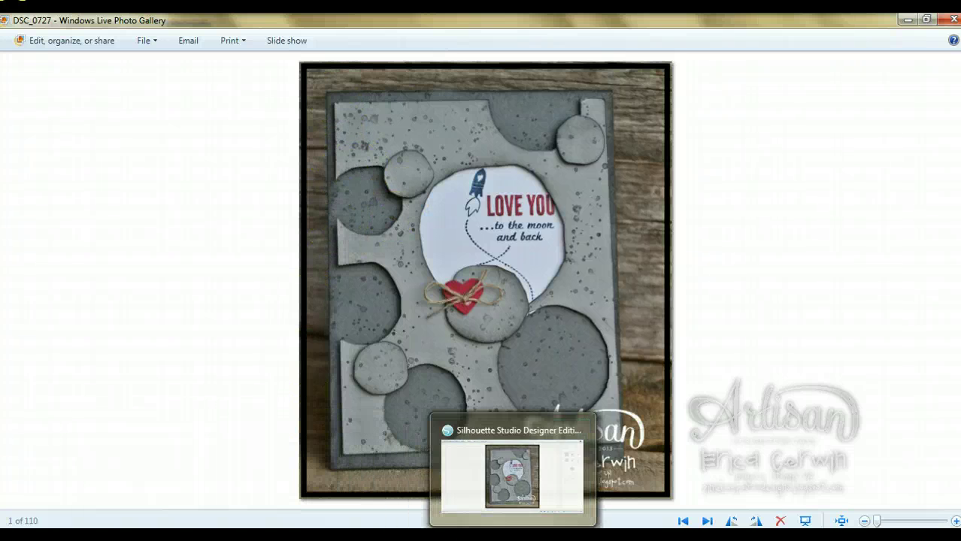
{"action": "left_click", "coordinate": [498, 468]}
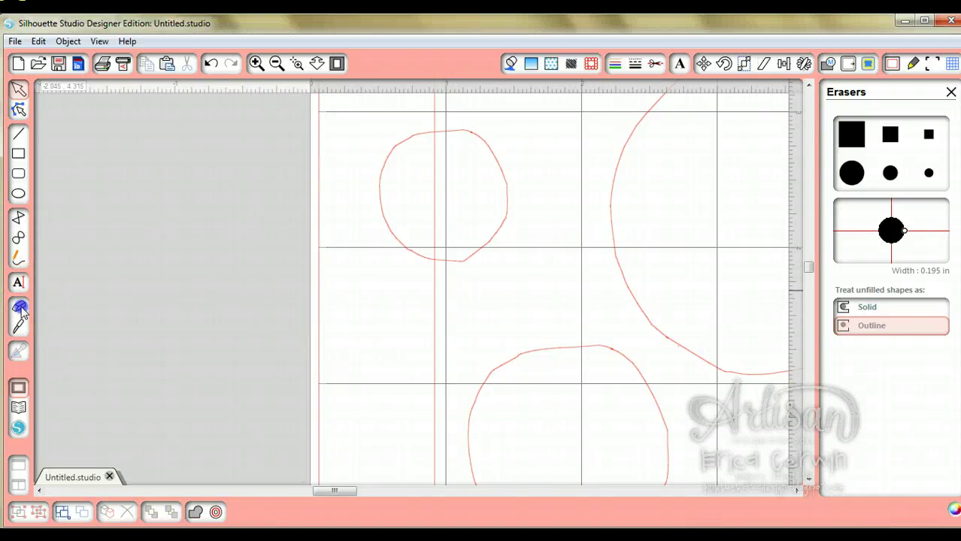
{"action": "left_click", "coordinate": [20, 308]}
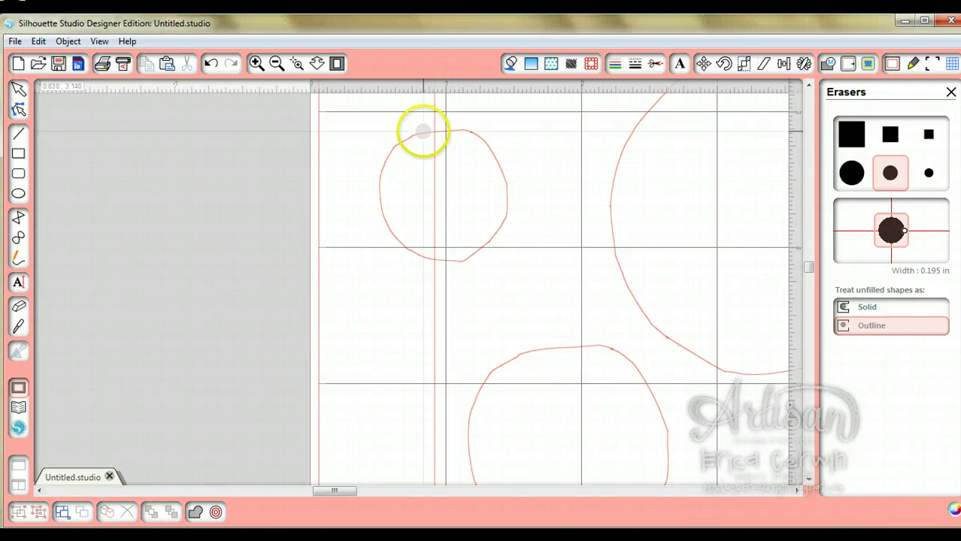
{"action": "mouse_move", "coordinate": [425, 136]}
{"action": "left_mouse_down"}
{"action": "mouse_move", "coordinate": [444, 192]}
{"action": "mouse_move", "coordinate": [431, 152]}
{"action": "mouse_move", "coordinate": [428, 217]}
{"action": "mouse_move", "coordinate": [437, 253]}
{"action": "mouse_move", "coordinate": [407, 246]}
{"action": "mouse_move", "coordinate": [382, 216]}
{"action": "mouse_move", "coordinate": [379, 177]}
{"action": "mouse_move", "coordinate": [409, 135]}
{"action": "left_mouse_up"}
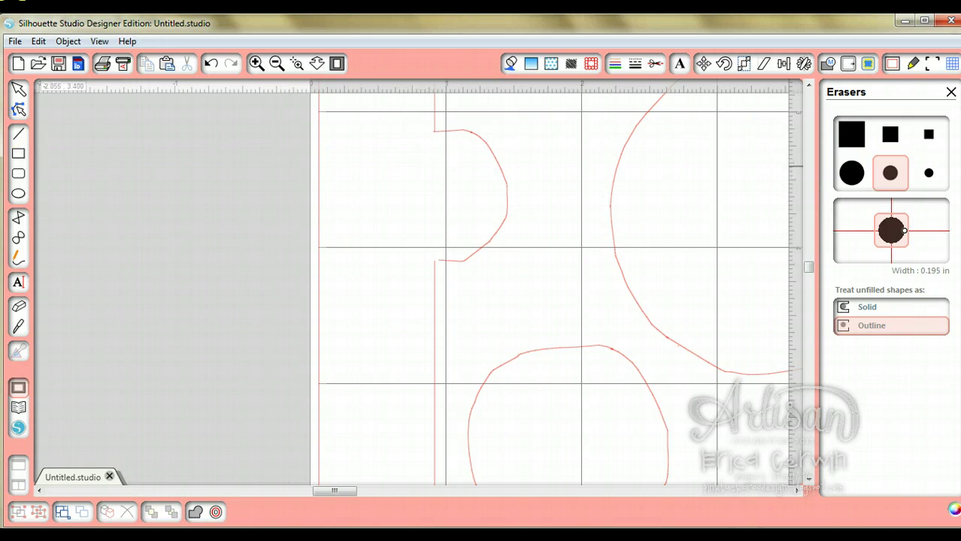
Step: Edit the points of the remaining left-edge arc so its lower end meets the rectangle's left edge
{"action": "left_click", "coordinate": [20, 88]}
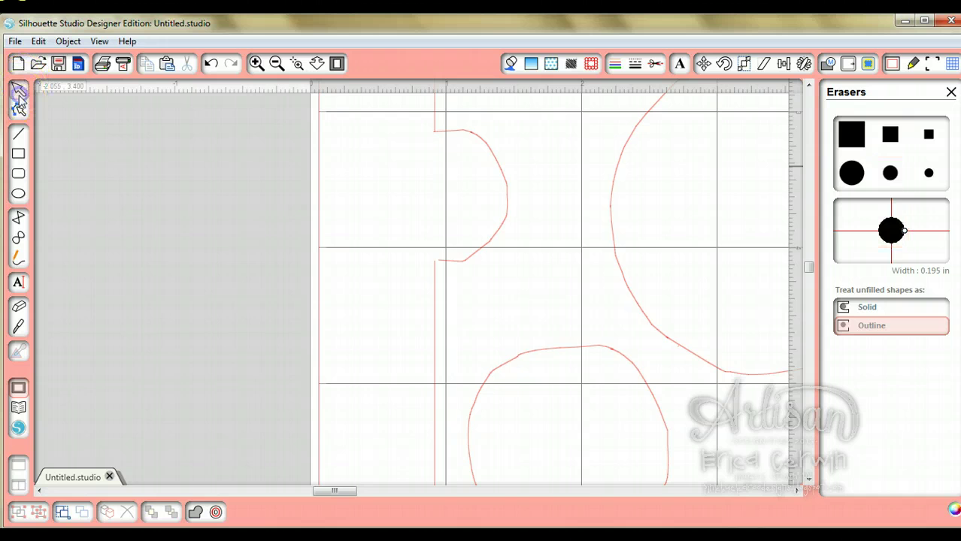
{"action": "left_click", "coordinate": [445, 265]}
{"action": "left_click", "coordinate": [444, 264]}
{"action": "left_click", "coordinate": [436, 263]}
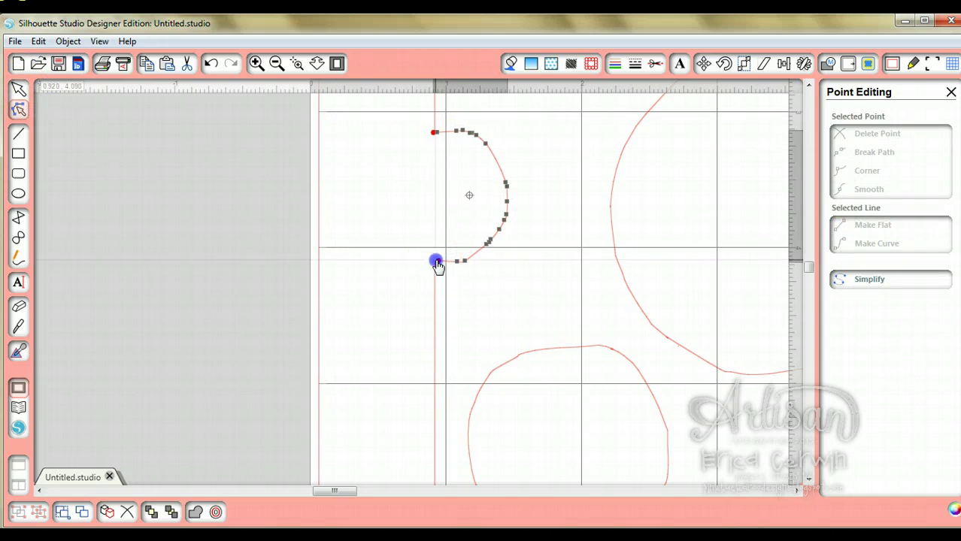
{"action": "left_click", "coordinate": [411, 254]}
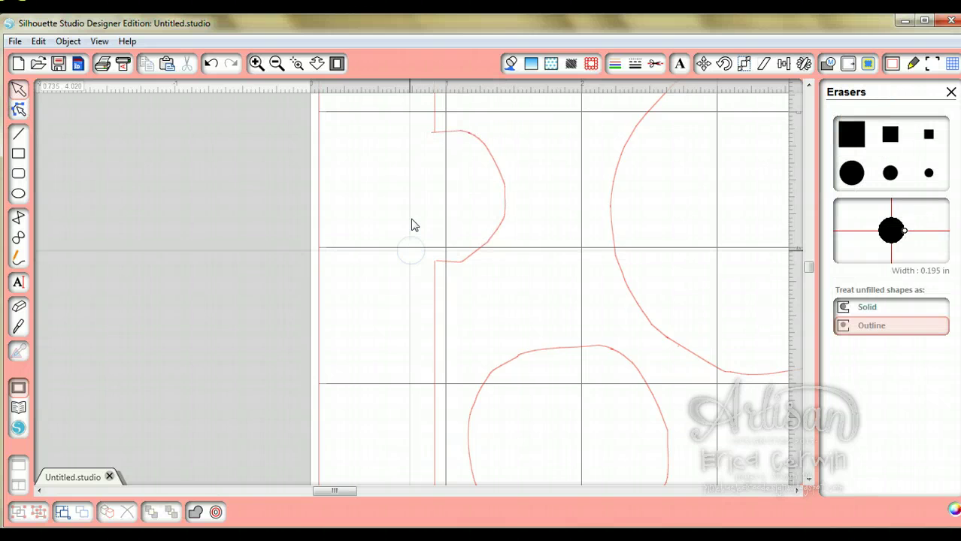
Step: Erase the stub of the arc's upper end that sticks out past the rectangle's left edge
{"action": "left_click", "coordinate": [19, 306]}
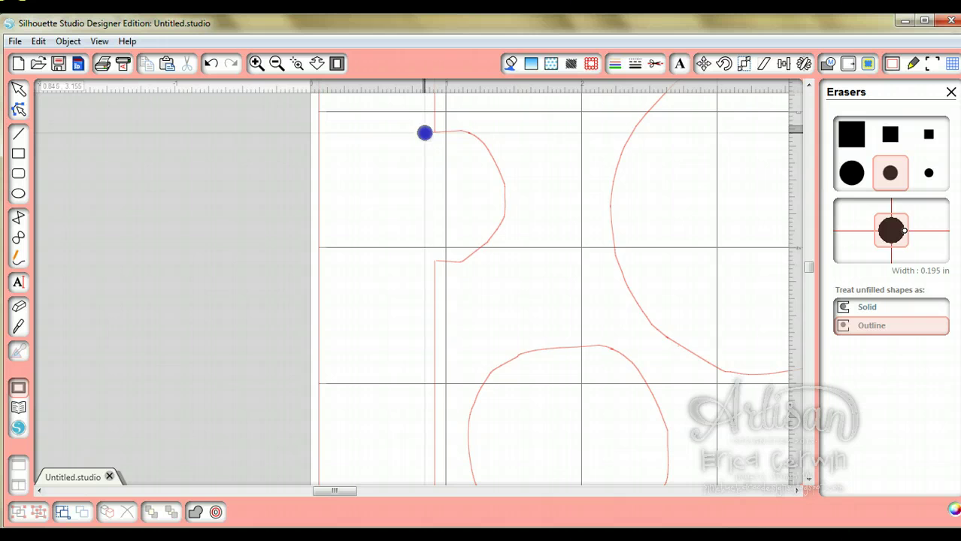
{"action": "mouse_move", "coordinate": [423, 138]}
{"action": "left_mouse_down"}
{"action": "mouse_move", "coordinate": [540, 241]}
{"action": "mouse_move", "coordinate": [426, 135]}
{"action": "left_mouse_up"}
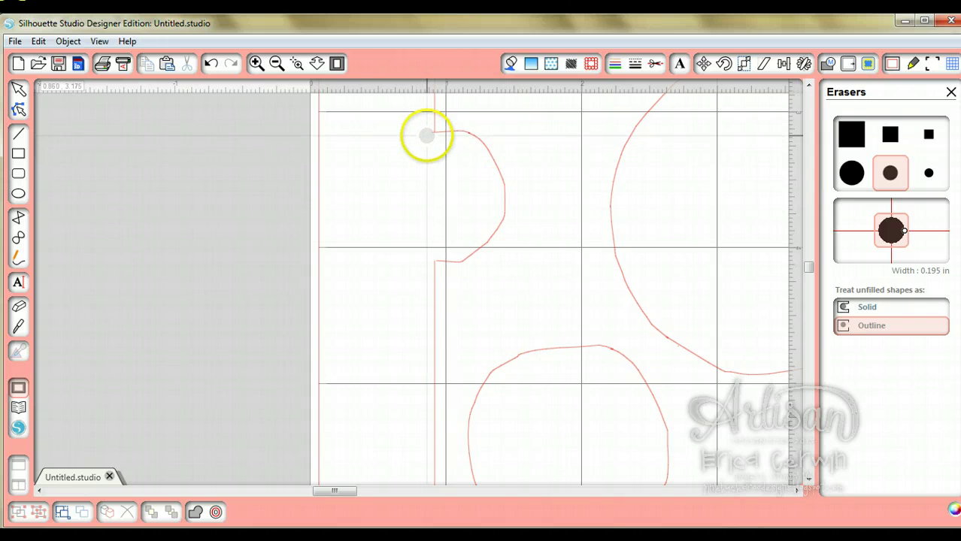
{"action": "left_click_drag", "start_coordinate": [571, 229], "coordinate": [767, 406]}
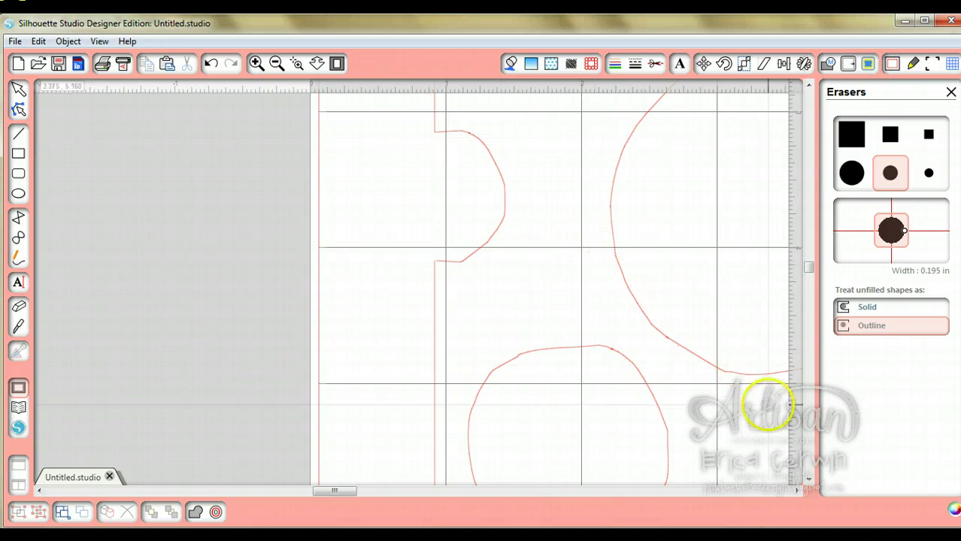
{"action": "left_click", "coordinate": [802, 481]}
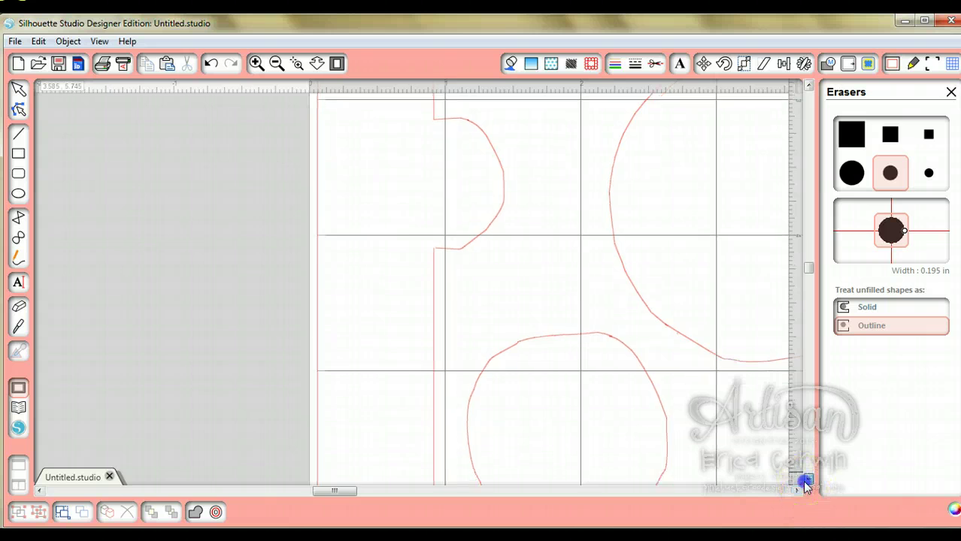
Step: Erase the rectangle's bottom edge inside the lower-left circle and the part of that circle's arc below the rectangle
{"action": "left_click", "coordinate": [464, 426]}
{"action": "mouse_move", "coordinate": [464, 426]}
{"action": "left_mouse_down"}
{"action": "mouse_move", "coordinate": [521, 412]}
{"action": "mouse_move", "coordinate": [596, 418]}
{"action": "left_mouse_up"}
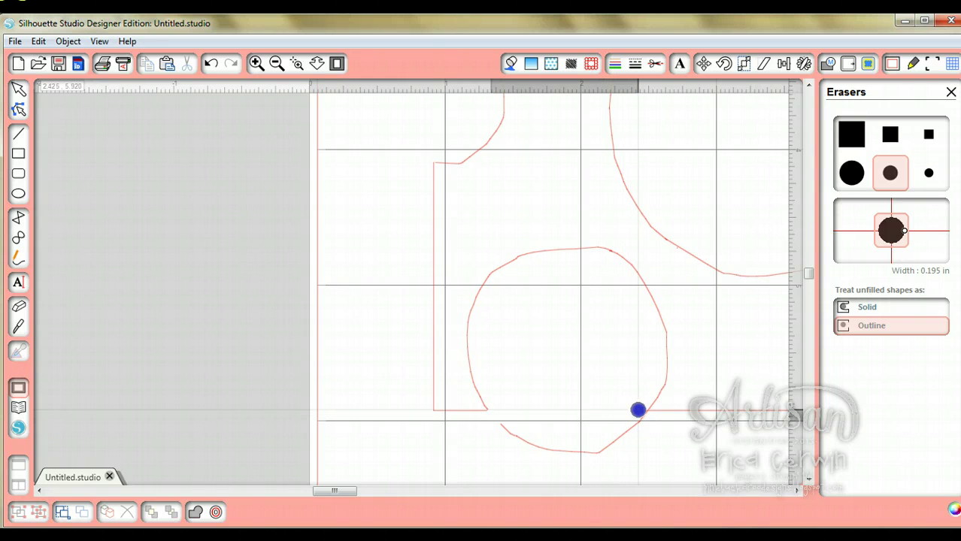
{"action": "mouse_move", "coordinate": [619, 436]}
{"action": "left_mouse_down"}
{"action": "mouse_move", "coordinate": [581, 450]}
{"action": "mouse_move", "coordinate": [533, 442]}
{"action": "mouse_move", "coordinate": [507, 424]}
{"action": "left_mouse_up"}
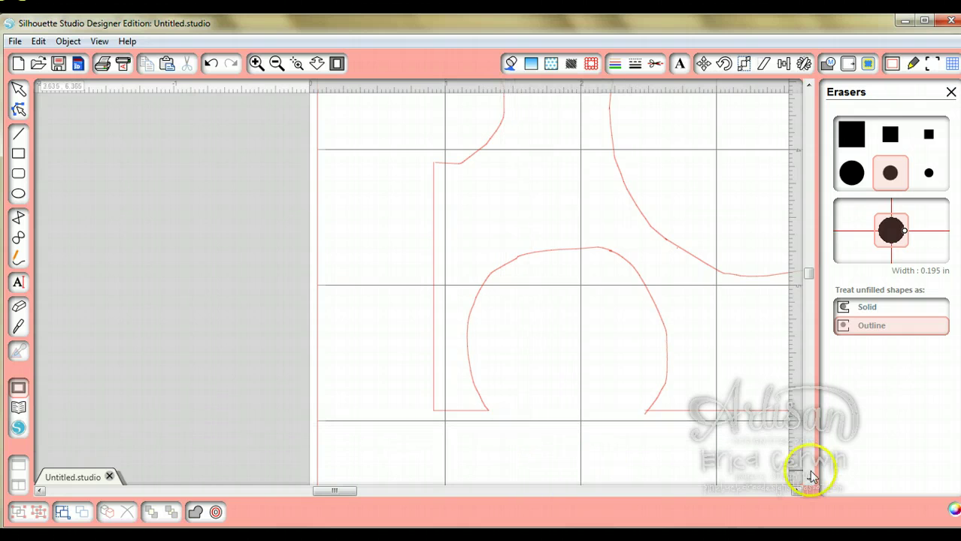
Step: Erase the overlapping rectangle edge and outer arc of the right-edge circle, and trim the stub where the bottom circle's arc meets the rectangle
{"action": "left_click", "coordinate": [797, 490]}
{"action": "left_click", "coordinate": [797, 490]}
{"action": "left_click", "coordinate": [797, 491]}
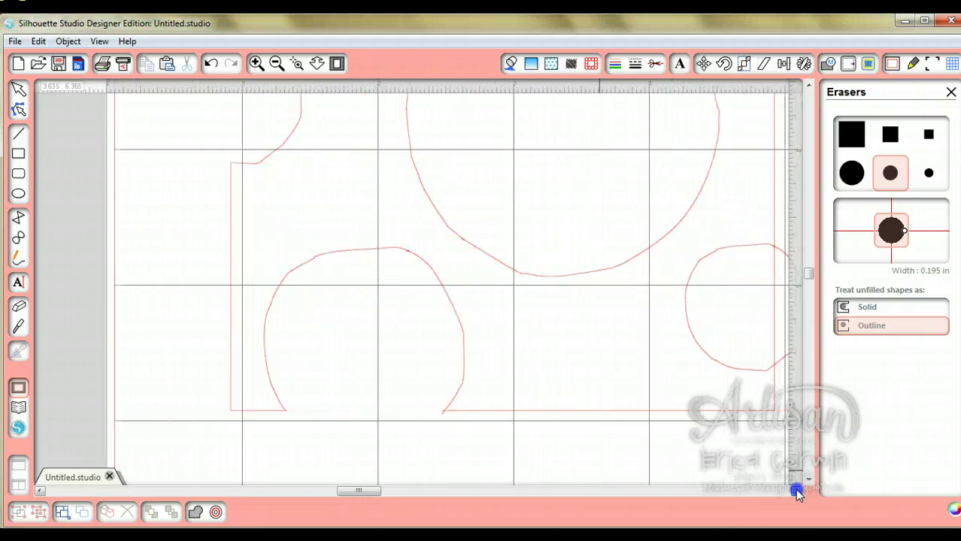
{"action": "mouse_move", "coordinate": [708, 331]}
{"action": "left_mouse_down"}
{"action": "mouse_move", "coordinate": [677, 361]}
{"action": "mouse_move", "coordinate": [670, 352]}
{"action": "mouse_move", "coordinate": [669, 253]}
{"action": "mouse_move", "coordinate": [701, 315]}
{"action": "mouse_move", "coordinate": [685, 345]}
{"action": "left_mouse_up"}
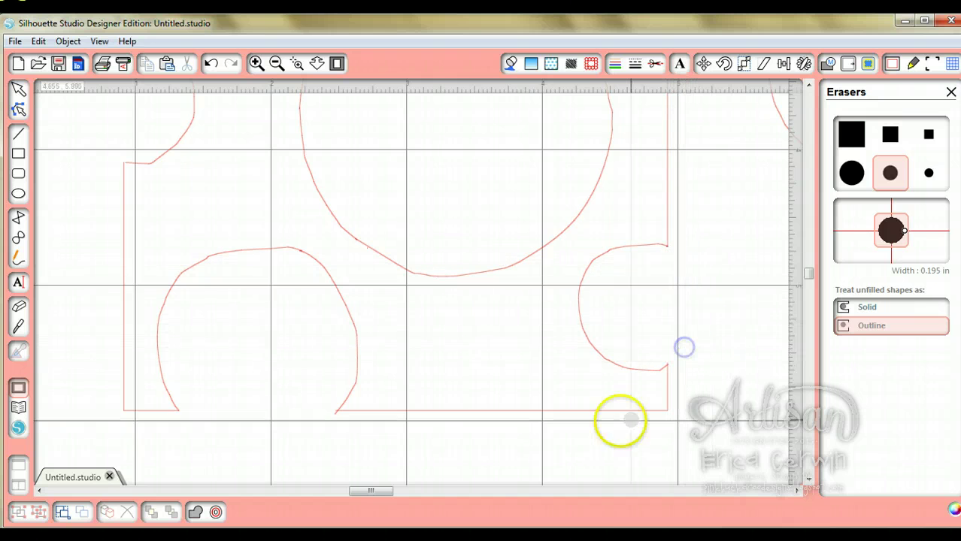
{"action": "left_click_drag", "start_coordinate": [327, 411], "coordinate": [333, 416]}
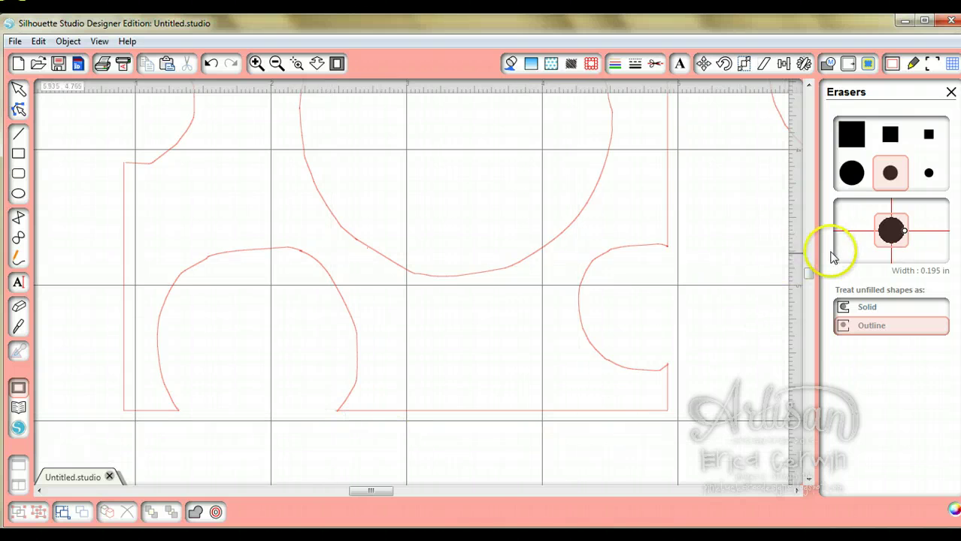
Step: Select the merged card-front outline together with all the inner and loose circles on the page
{"action": "left_click_drag", "start_coordinate": [812, 273], "coordinate": [812, 248]}
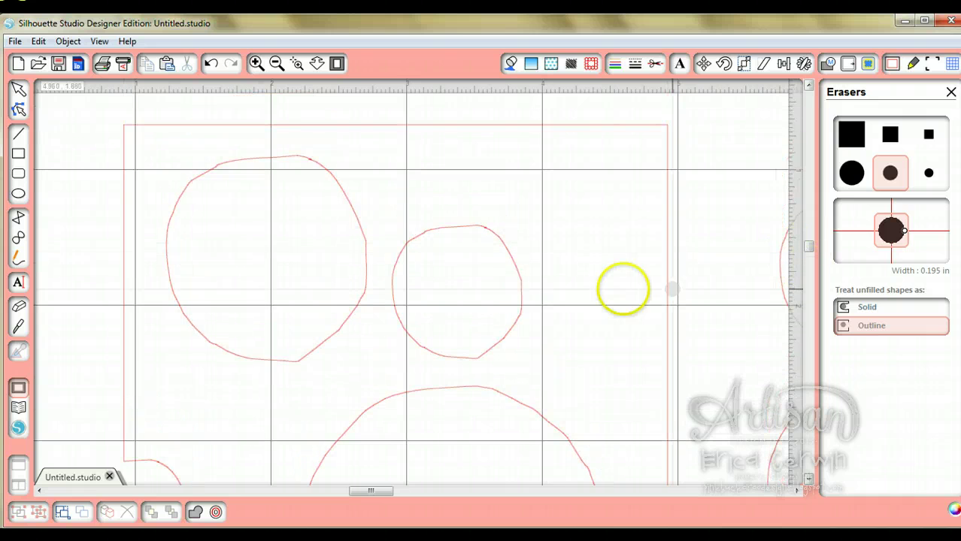
{"action": "left_click", "coordinate": [277, 64]}
{"action": "left_click", "coordinate": [276, 64]}
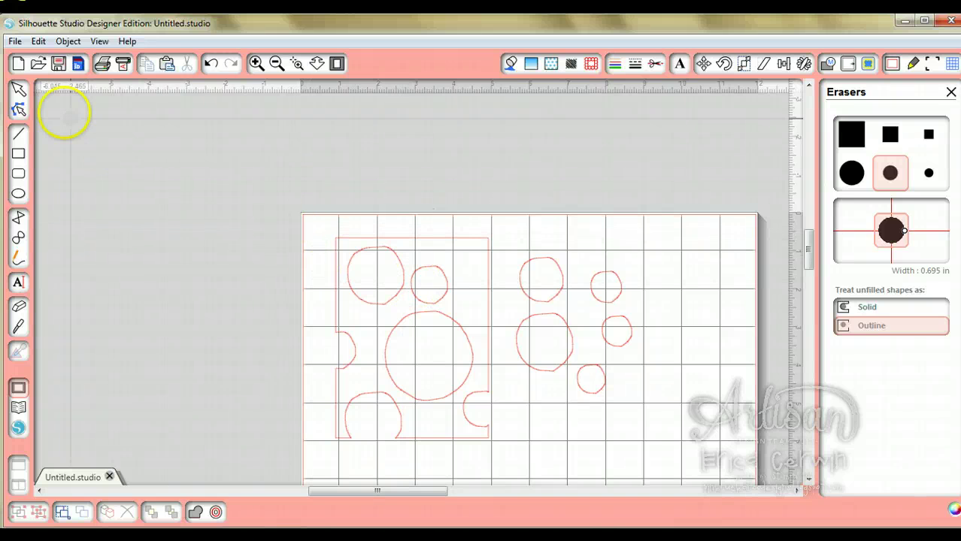
{"action": "left_click", "coordinate": [20, 89]}
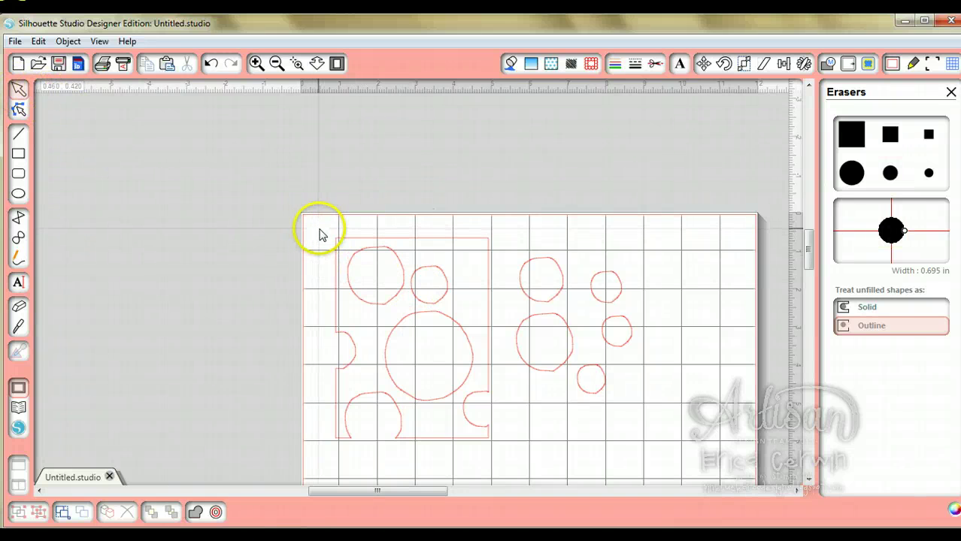
{"action": "left_click_drag", "start_coordinate": [319, 226], "coordinate": [719, 440]}
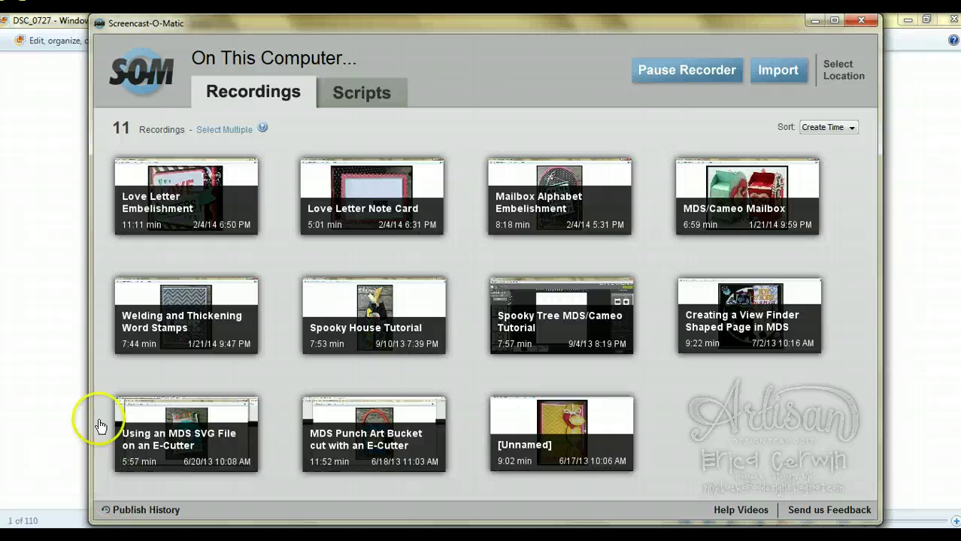
Step: Dismiss the Screencast-O-Matic recordings window and switch to the finished card photo in Windows Live Photo Gallery
{"action": "left_click", "coordinate": [812, 20]}
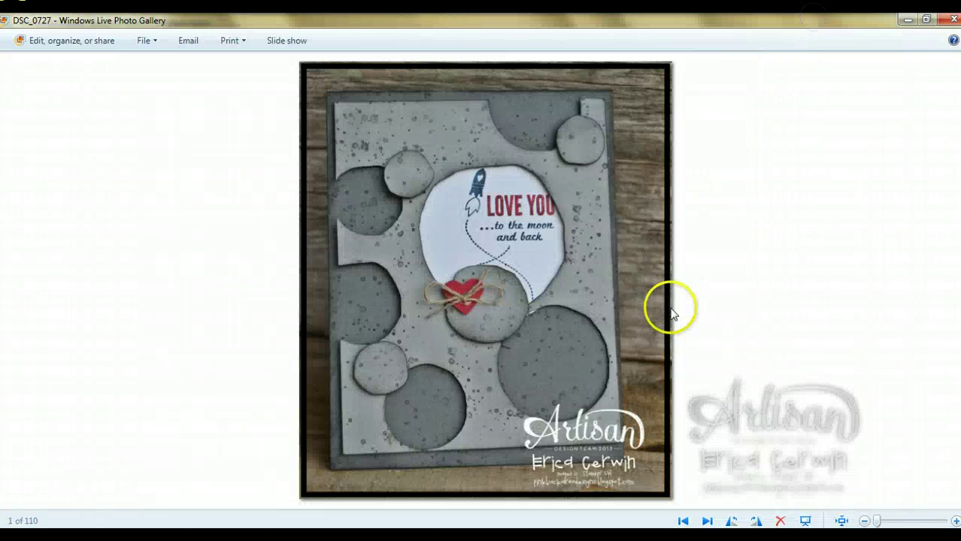